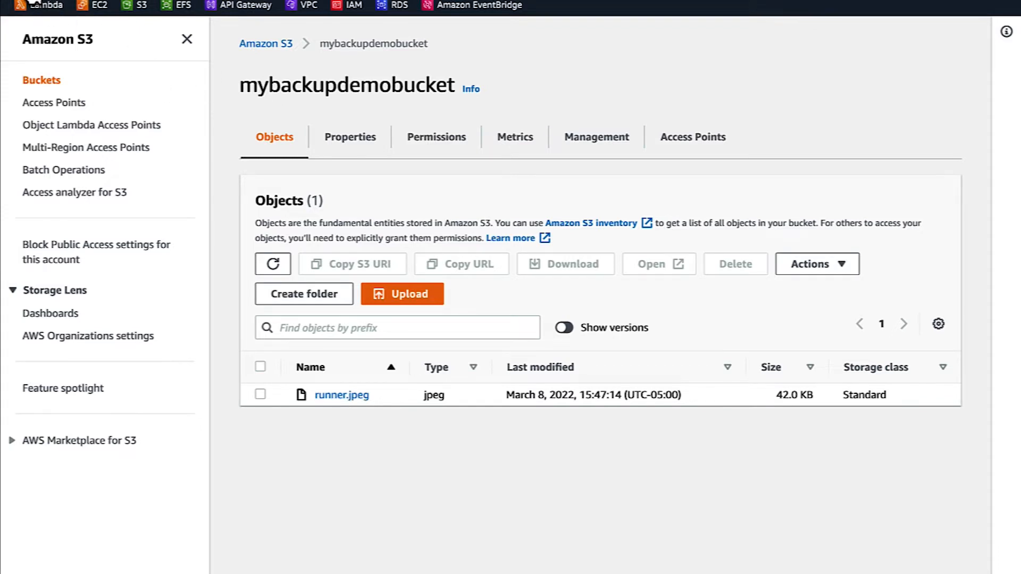
Go to AWS Backup from the console home page and start creating a backup plan.
{"action": "left_click", "coordinate": [34, 1]}
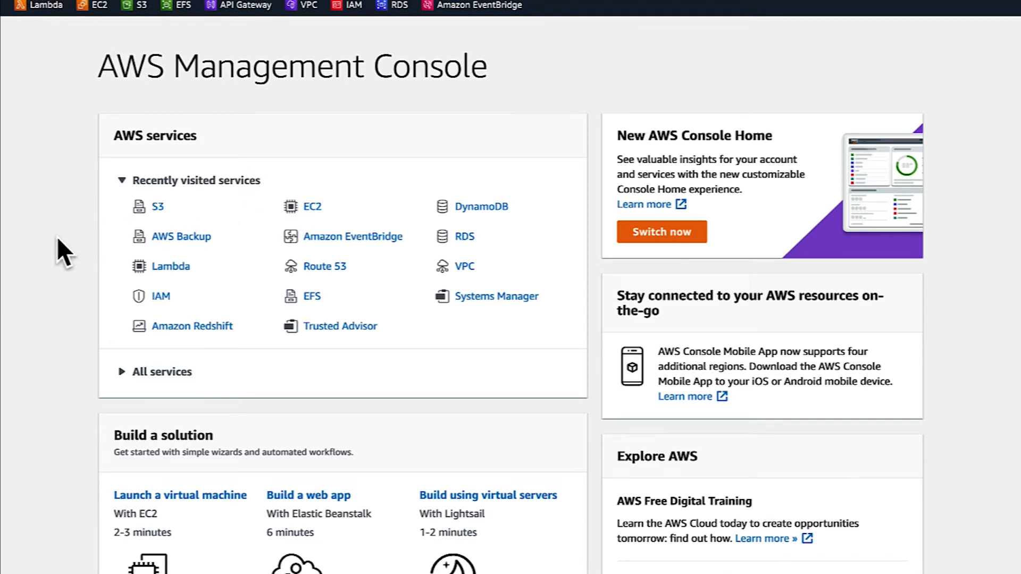
{"action": "left_click", "coordinate": [167, 237]}
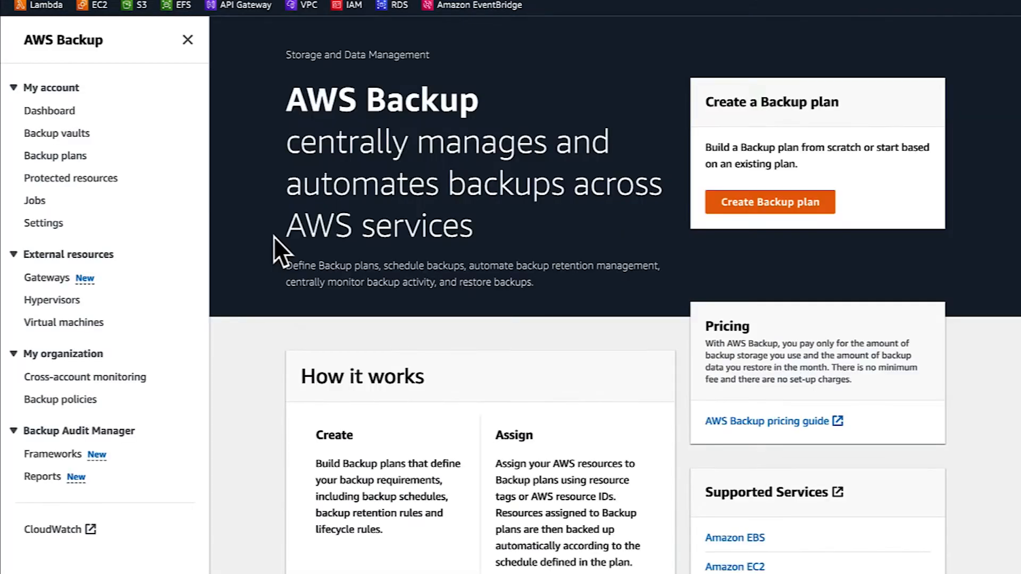
{"action": "left_click", "coordinate": [784, 203]}
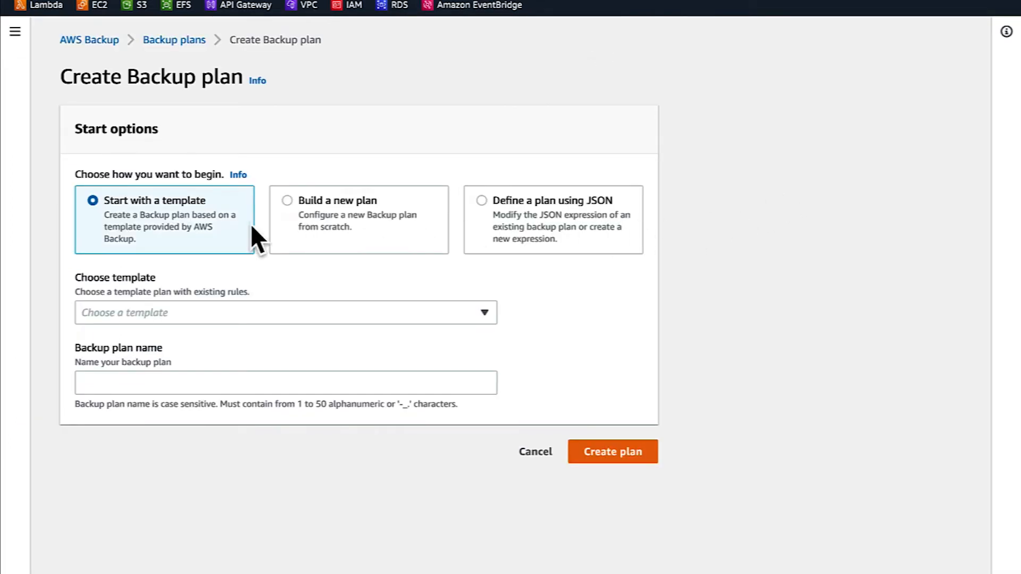
Look through the template list and the JSON option, and set the start option to Build a new plan.
{"action": "left_click", "coordinate": [200, 308]}
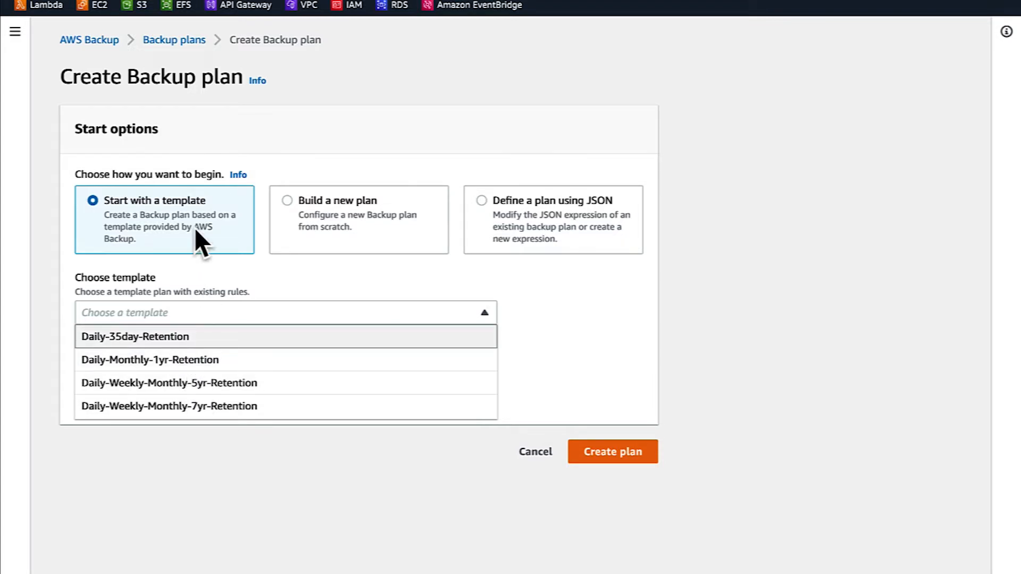
{"action": "left_click", "coordinate": [480, 200]}
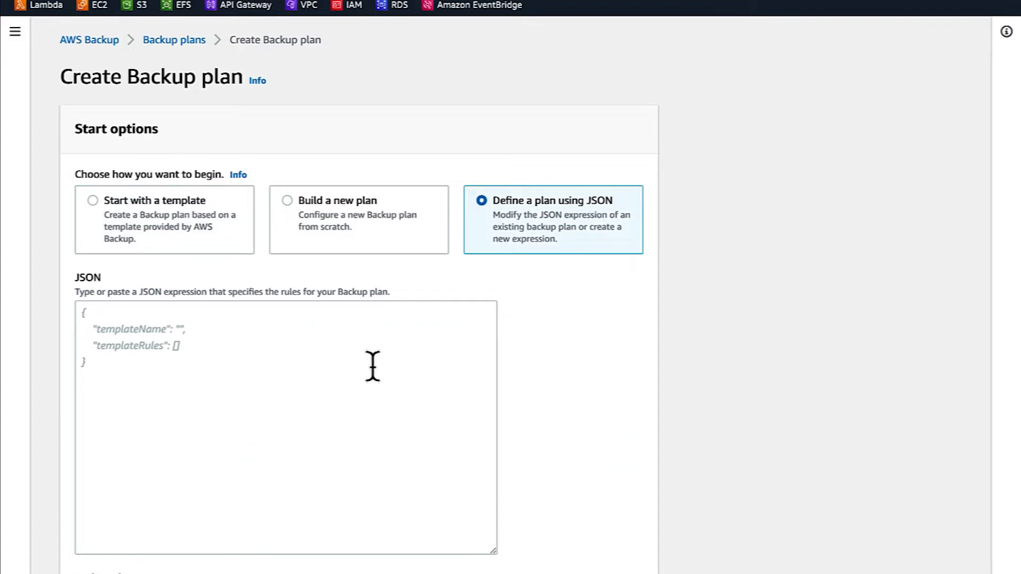
{"action": "left_click", "coordinate": [284, 200]}
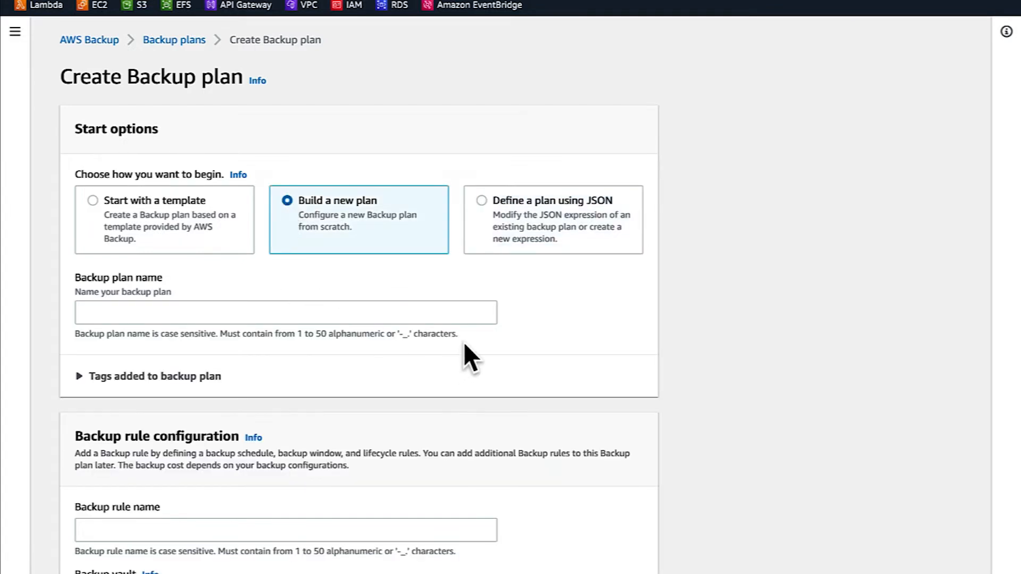
Name the backup plan s3plan.
{"action": "scroll", "coordinate": [525, 315], "scroll_direction": "down", "scroll_amount": 1}
{"action": "left_click", "coordinate": [130, 279]}
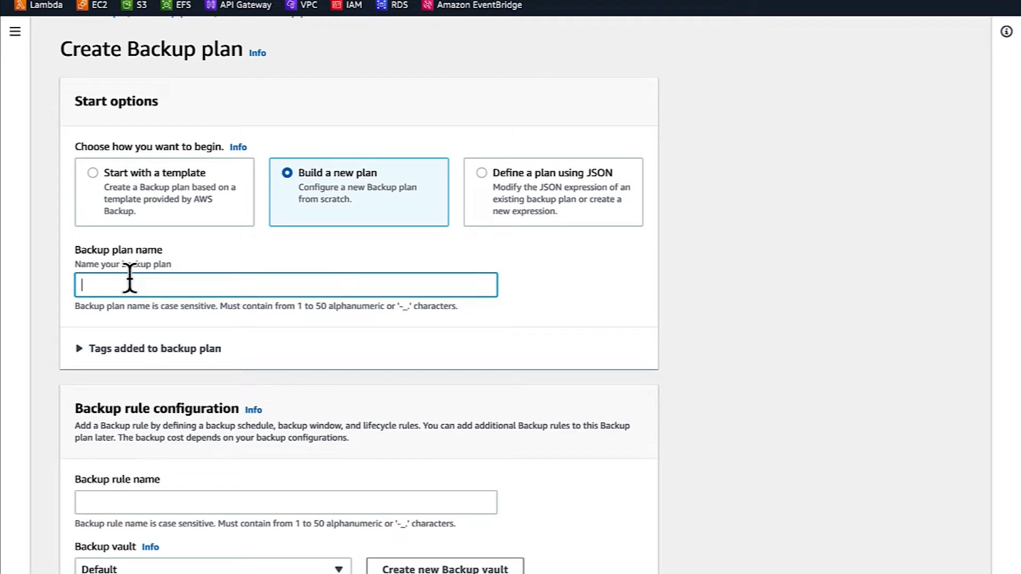
{"action": "type", "text": "s"}
{"action": "type", "text": "d"}
{"action": "key", "text": "BackSpace"}
{"action": "type", "text": "3plan"}
{"action": "left_click", "coordinate": [524, 319]}
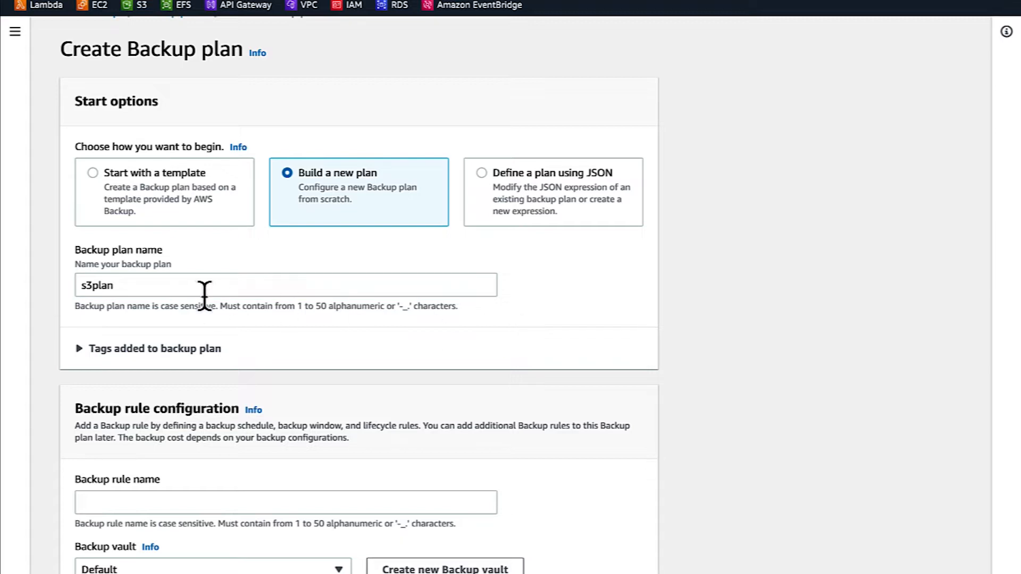
Name the backup rule s3rule in the backup rule configuration.
{"action": "scroll", "coordinate": [215, 319], "scroll_direction": "down", "scroll_amount": 1}
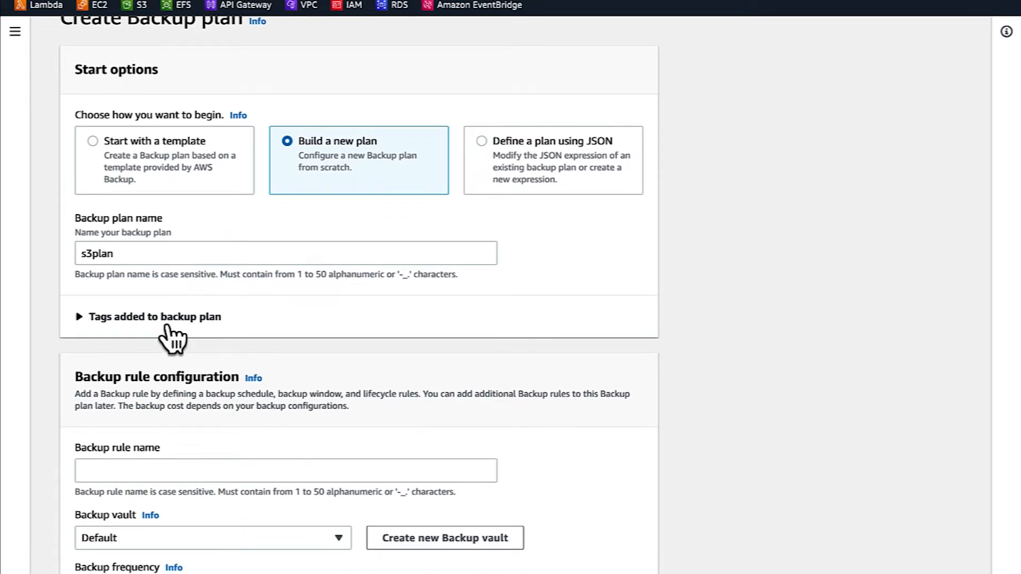
{"action": "scroll", "coordinate": [184, 332], "scroll_direction": "down", "scroll_amount": 1}
{"action": "scroll", "coordinate": [214, 356], "scroll_direction": "down", "scroll_amount": 4}
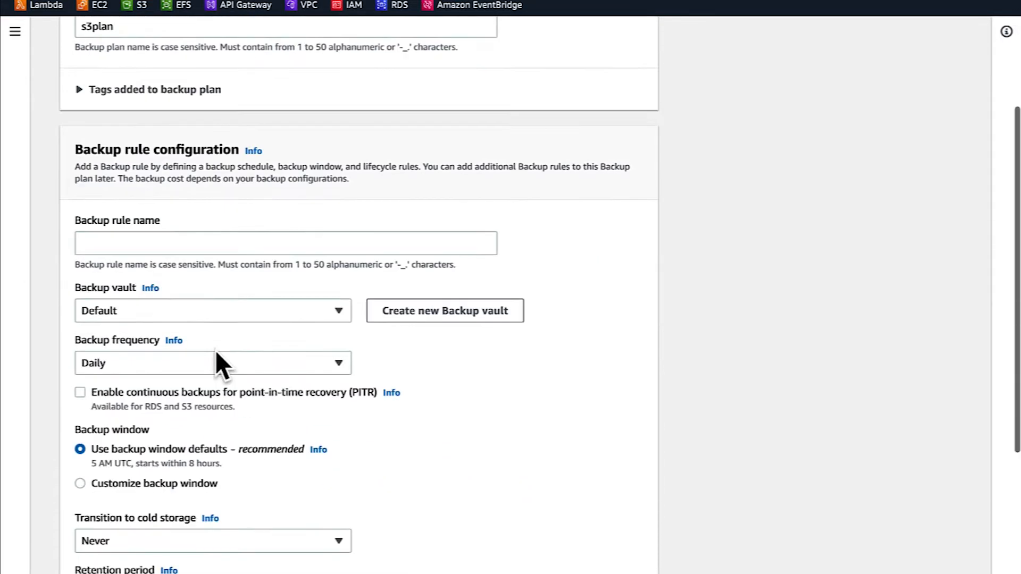
{"action": "left_click", "coordinate": [186, 244]}
{"action": "type", "text": "s3"}
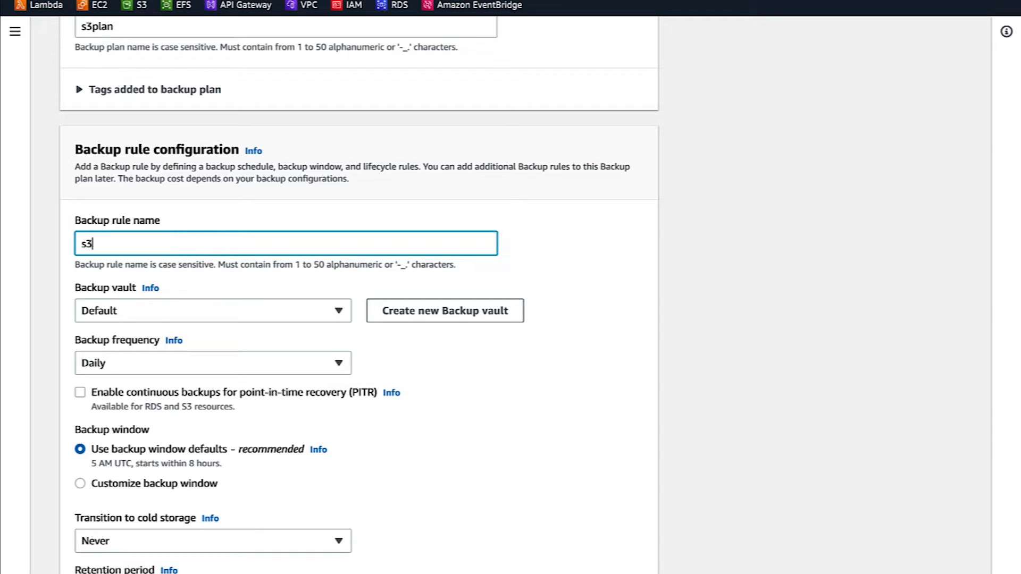
{"action": "type", "text": "rule"}
{"action": "left_click", "coordinate": [595, 392]}
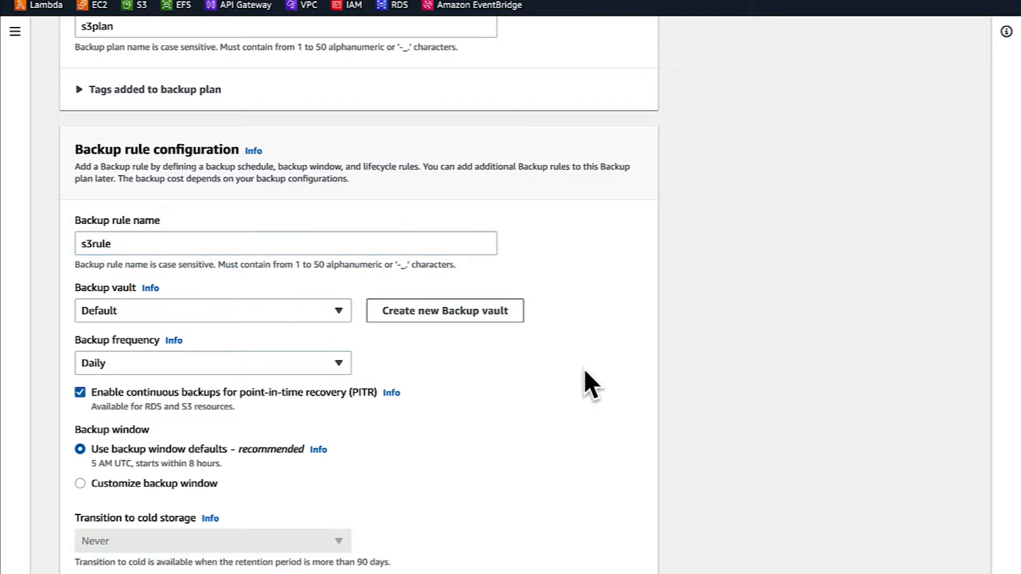
{"action": "left_click", "coordinate": [447, 310]}
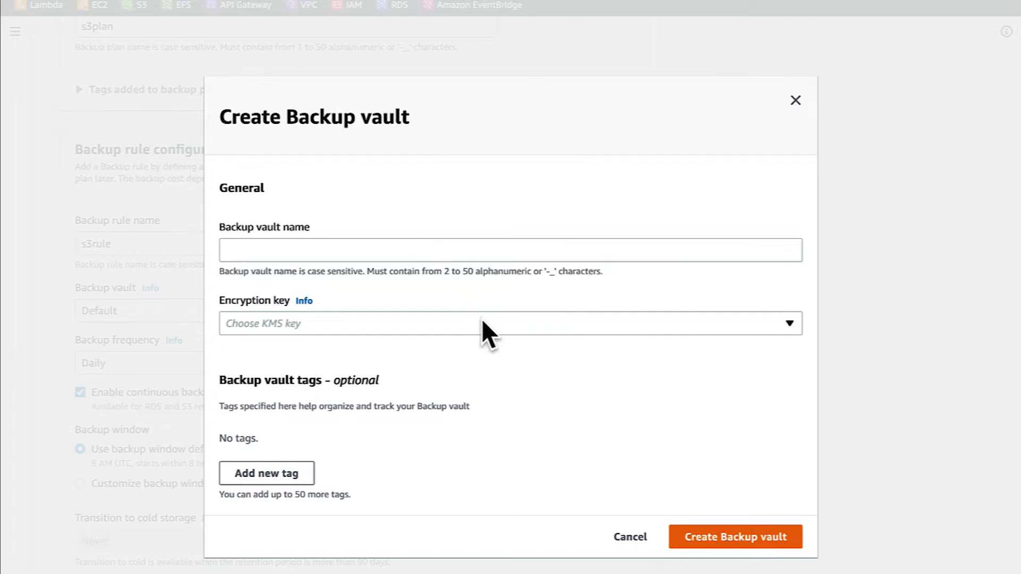
{"action": "left_click", "coordinate": [627, 537]}
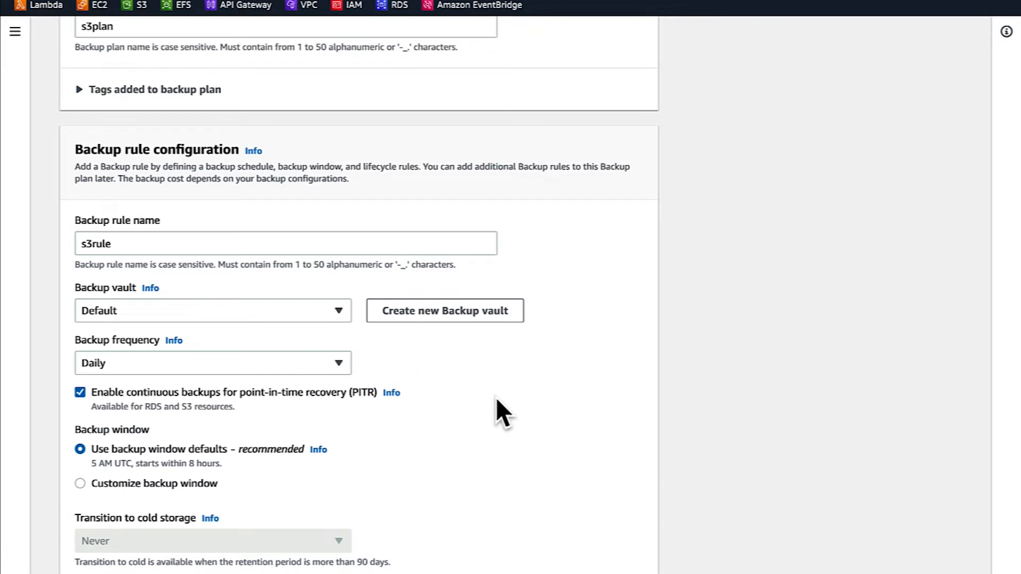
{"action": "scroll", "coordinate": [495, 397], "scroll_direction": "down", "scroll_amount": 2}
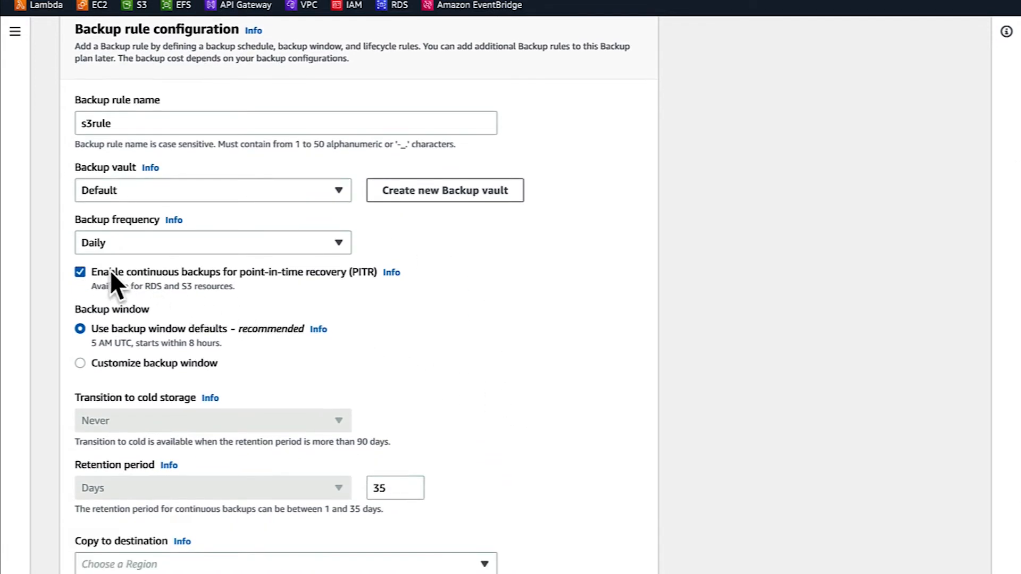
{"action": "left_click", "coordinate": [80, 272]}
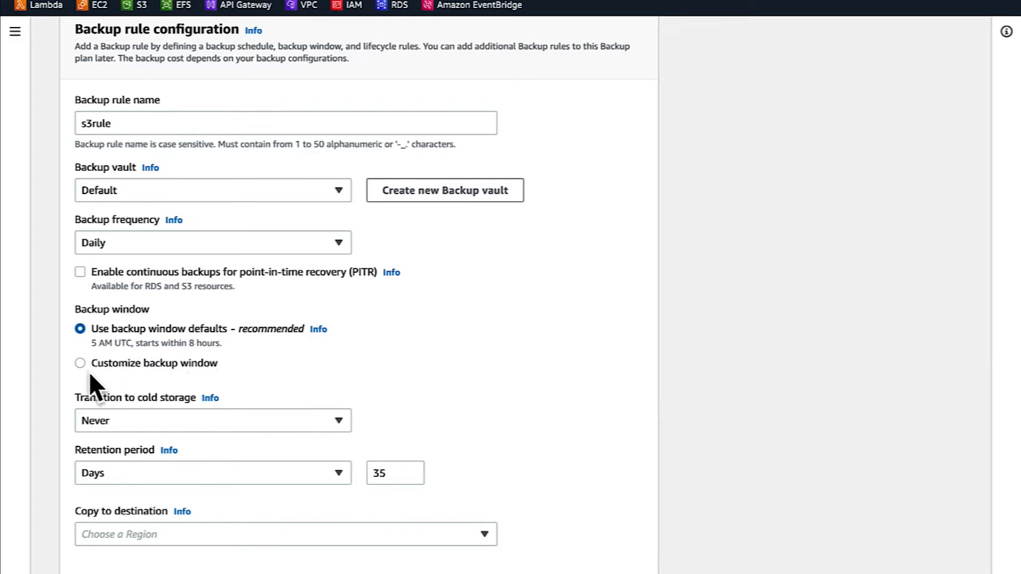
Examine the available options for the rule's transition to cold storage and retention period.
{"action": "scroll", "coordinate": [515, 387], "scroll_direction": "down", "scroll_amount": 2}
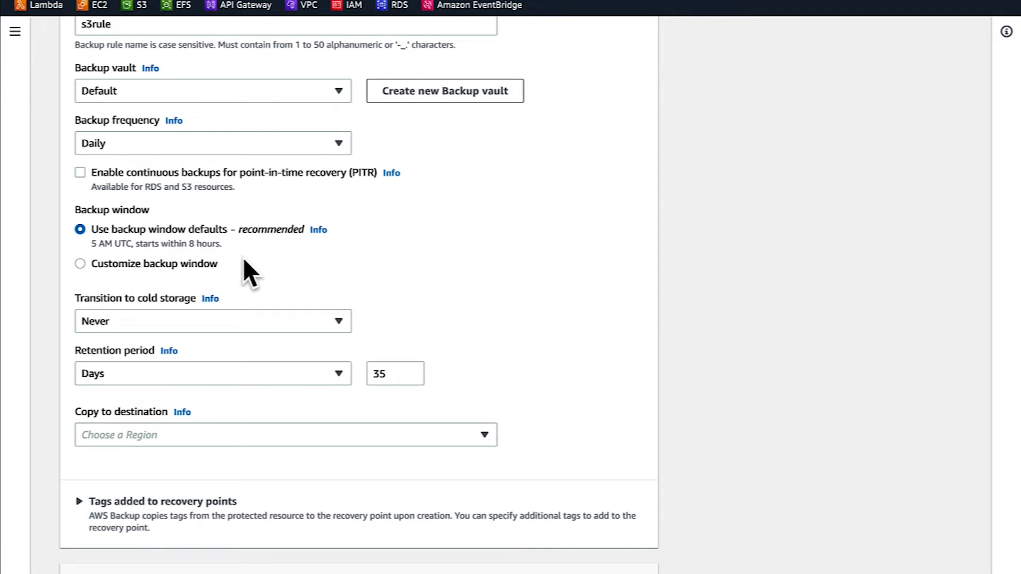
{"action": "left_click", "coordinate": [344, 322]}
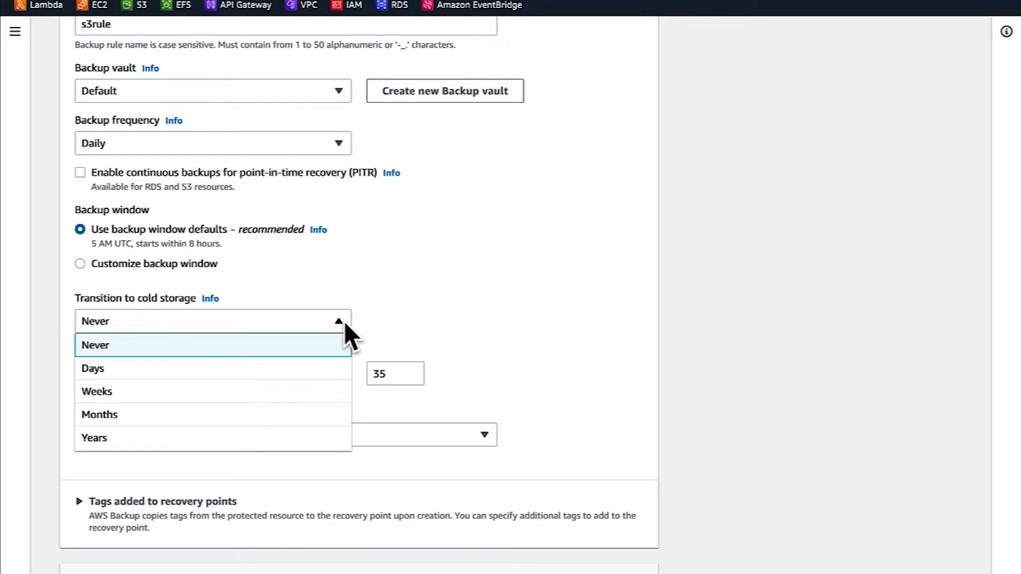
{"action": "left_click", "coordinate": [344, 320]}
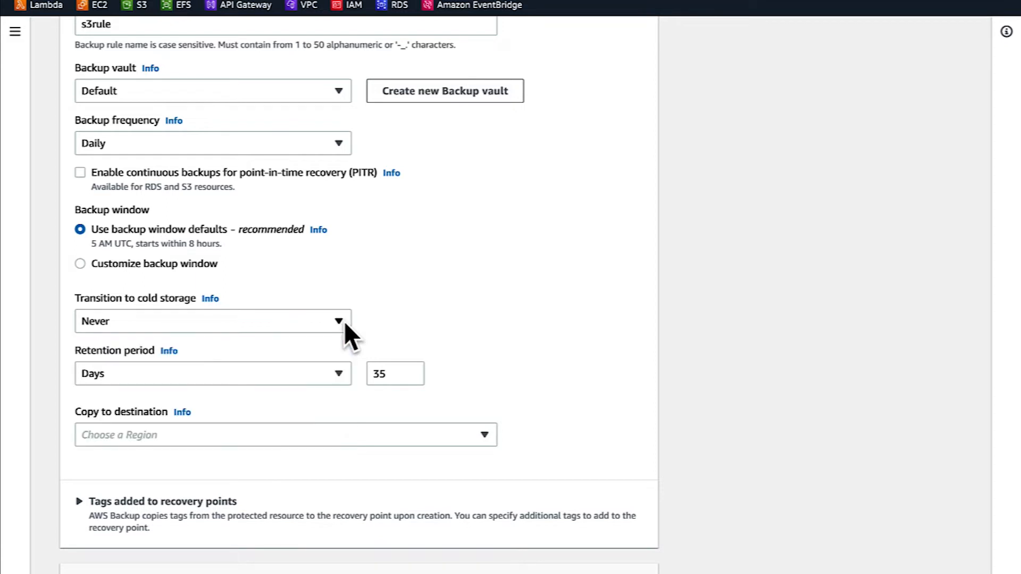
{"action": "left_click", "coordinate": [340, 375]}
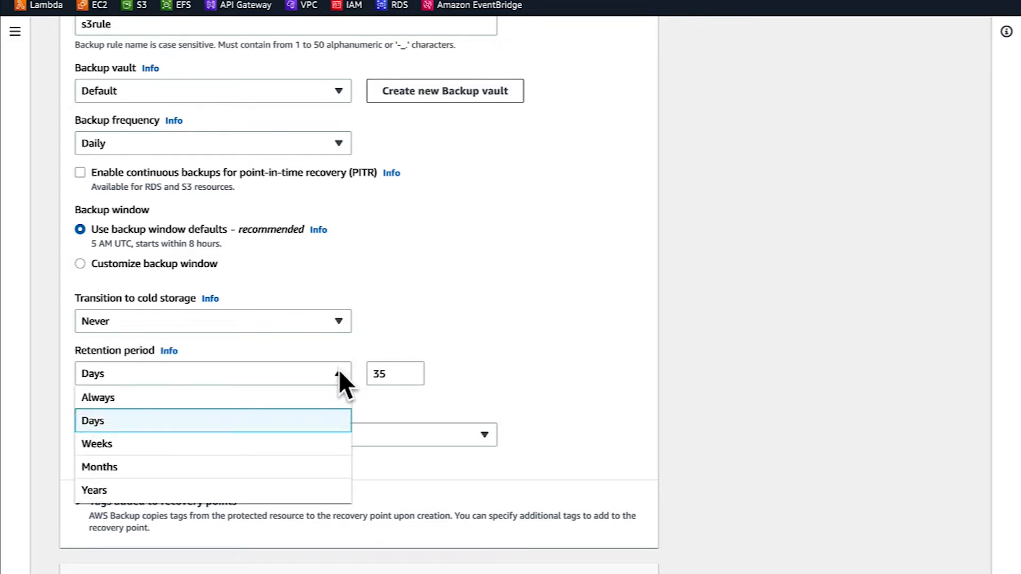
{"action": "left_click", "coordinate": [339, 372]}
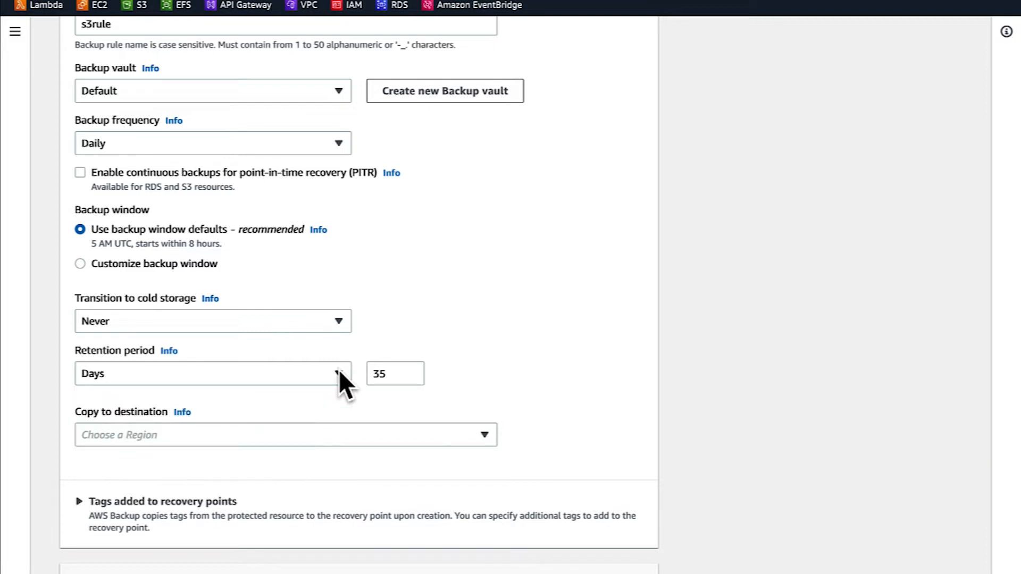
Set the backup rule's copy destination to the US East (N. Virginia) region.
{"action": "scroll", "coordinate": [558, 372], "scroll_direction": "down", "scroll_amount": 1}
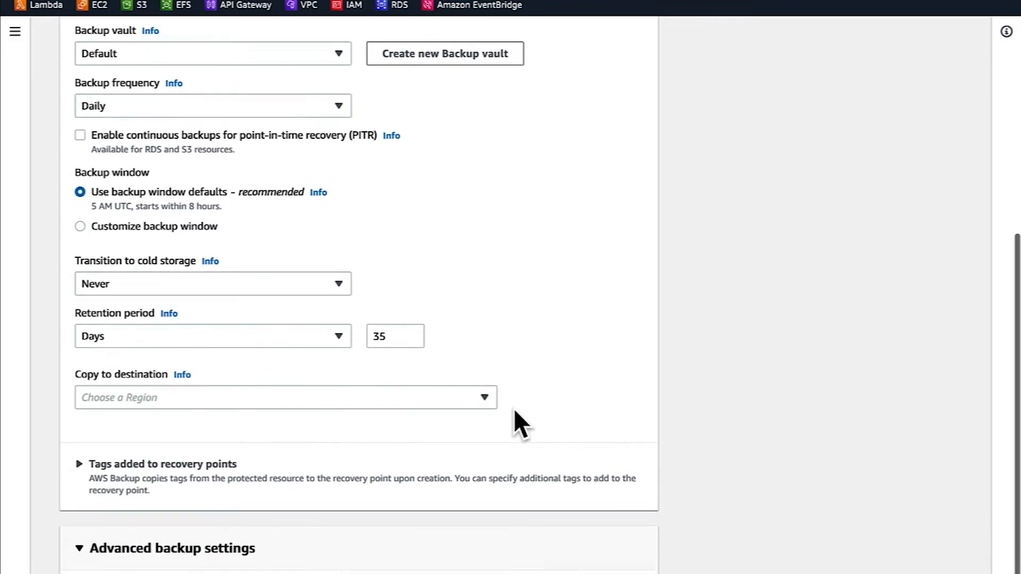
{"action": "left_click", "coordinate": [483, 400]}
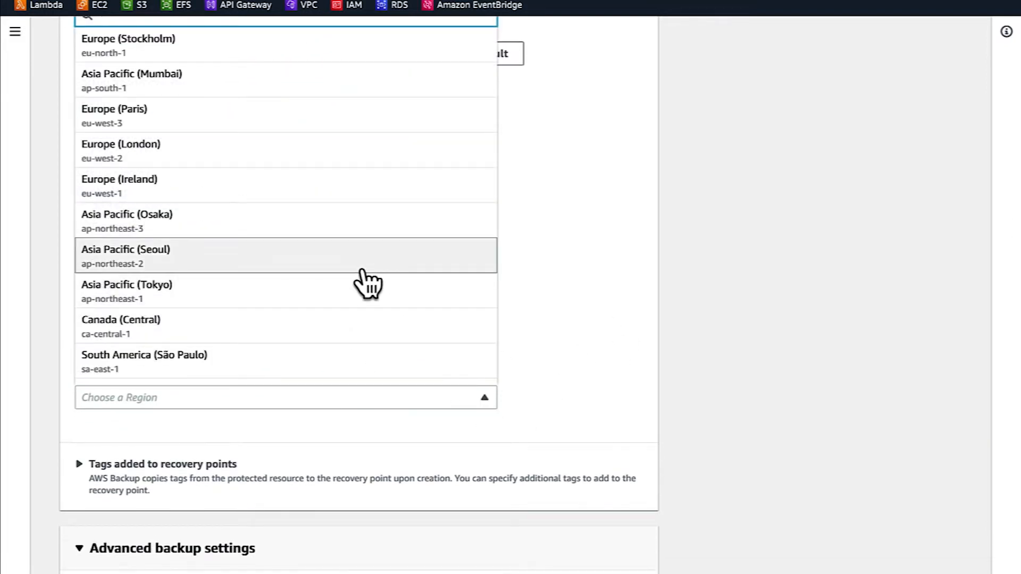
{"action": "scroll", "coordinate": [366, 283], "scroll_direction": "up", "scroll_amount": 1}
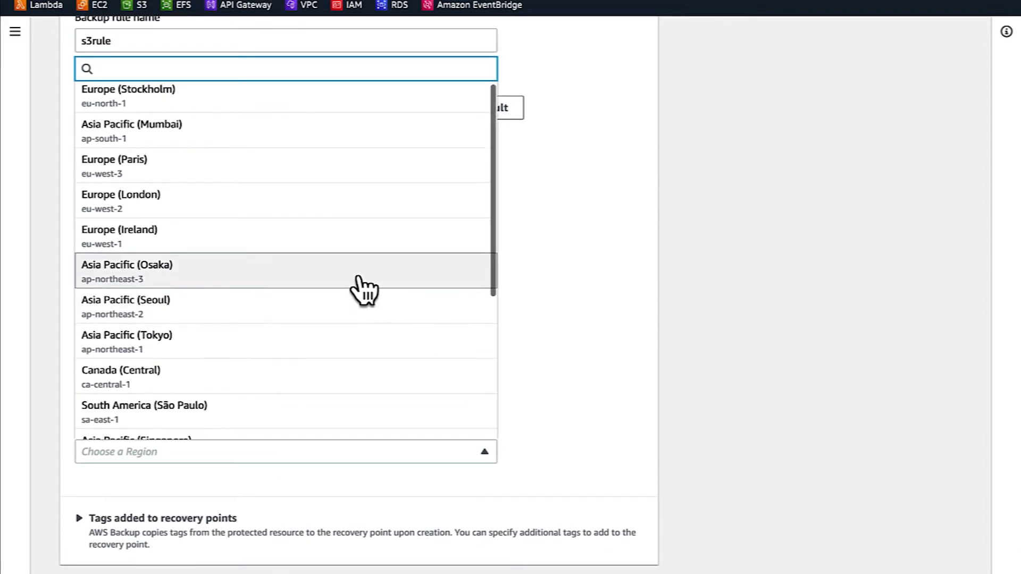
{"action": "scroll", "coordinate": [366, 287], "scroll_direction": "down", "scroll_amount": 5}
{"action": "scroll", "coordinate": [358, 282], "scroll_direction": "down", "scroll_amount": 1}
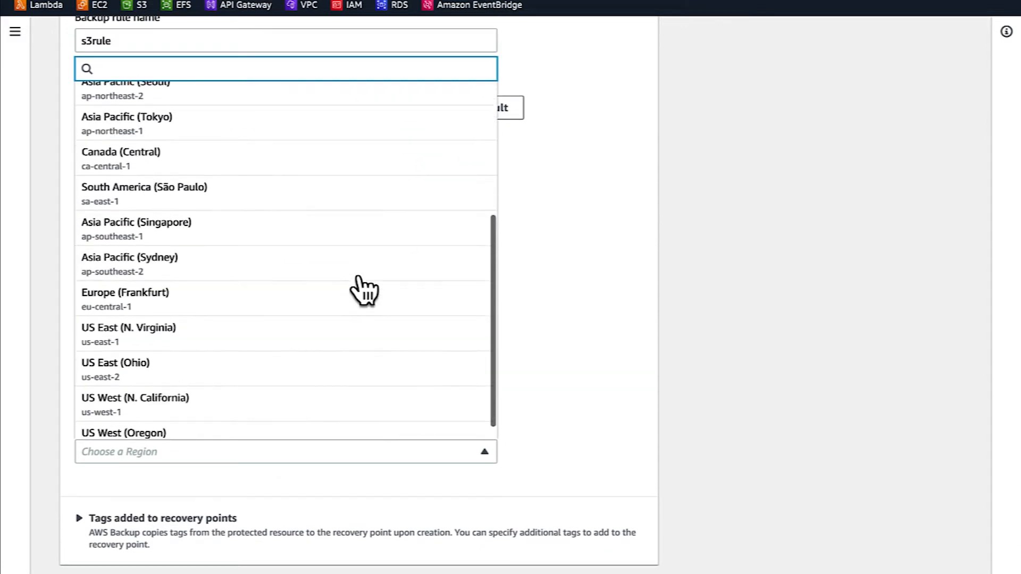
{"action": "left_click", "coordinate": [328, 341]}
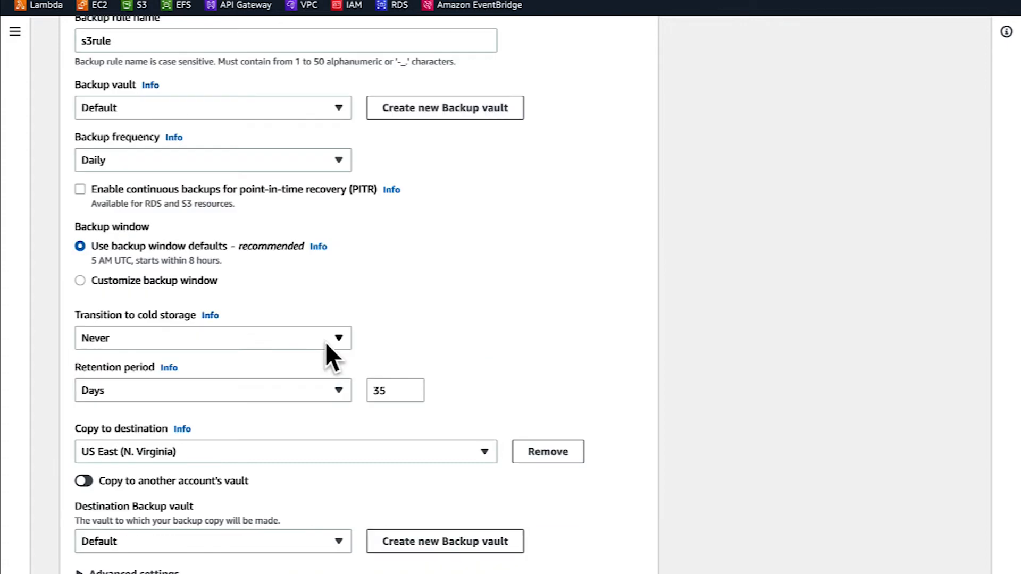
Review the remaining rule settings and create the backup plan.
{"action": "scroll", "coordinate": [637, 447], "scroll_direction": "down", "scroll_amount": 2}
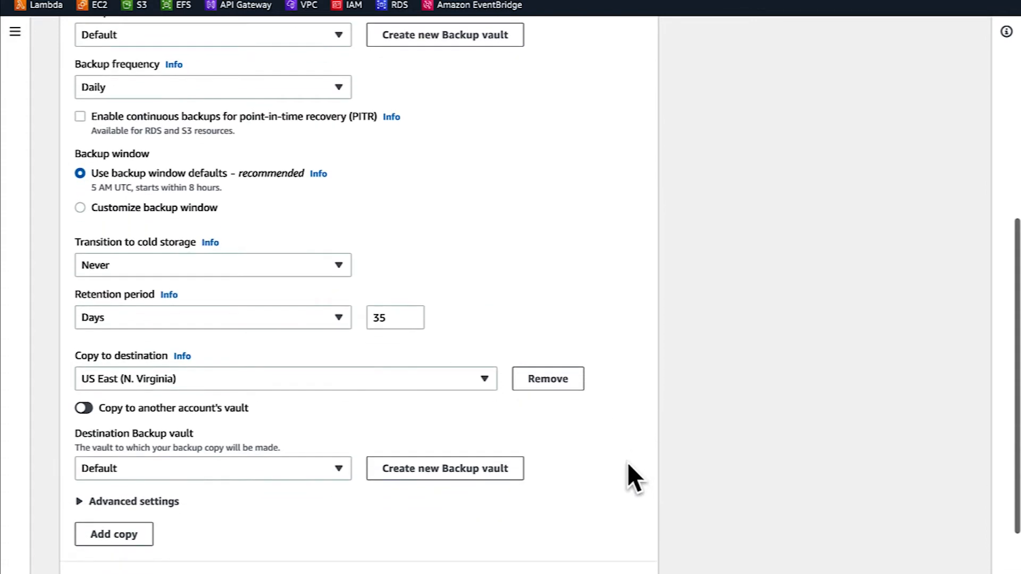
{"action": "scroll", "coordinate": [628, 462], "scroll_direction": "down", "scroll_amount": 1}
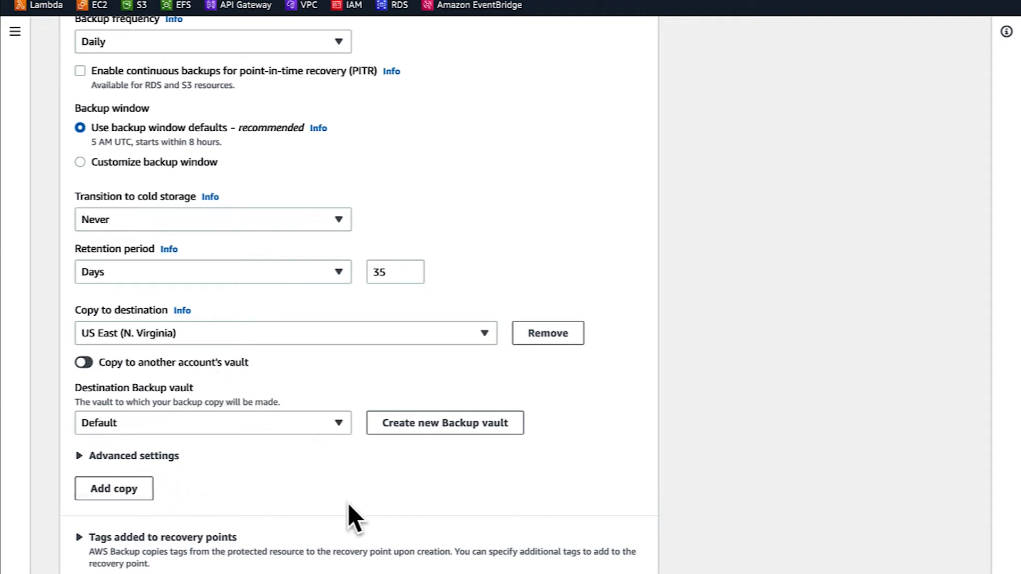
{"action": "scroll", "coordinate": [402, 487], "scroll_direction": "down", "scroll_amount": 1}
{"action": "scroll", "coordinate": [403, 478], "scroll_direction": "down", "scroll_amount": 5}
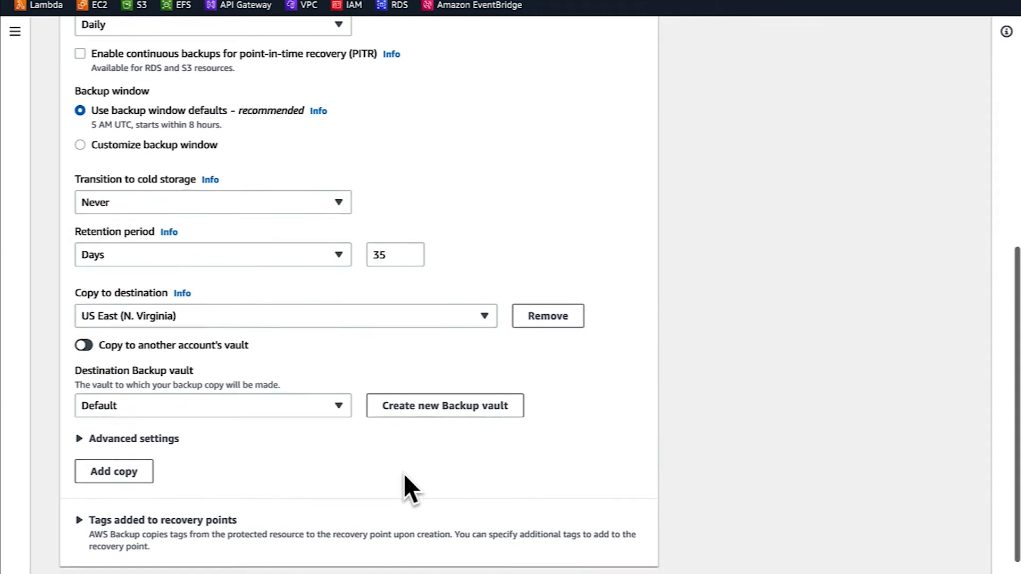
{"action": "scroll", "coordinate": [403, 474], "scroll_direction": "down", "scroll_amount": 1}
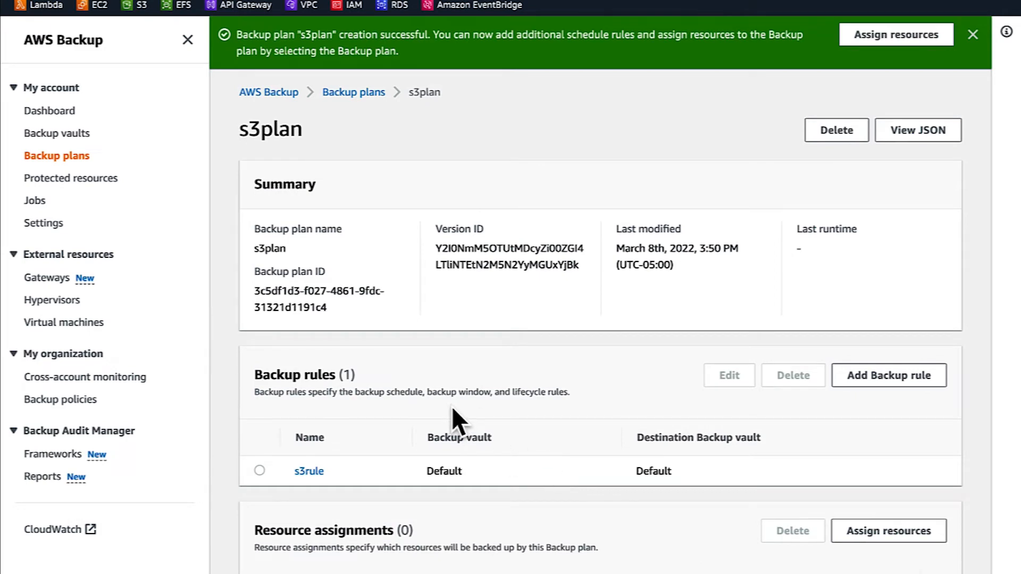
Open the resource assignment form for the s3plan backup plan.
{"action": "scroll", "coordinate": [451, 405], "scroll_direction": "down", "scroll_amount": 1}
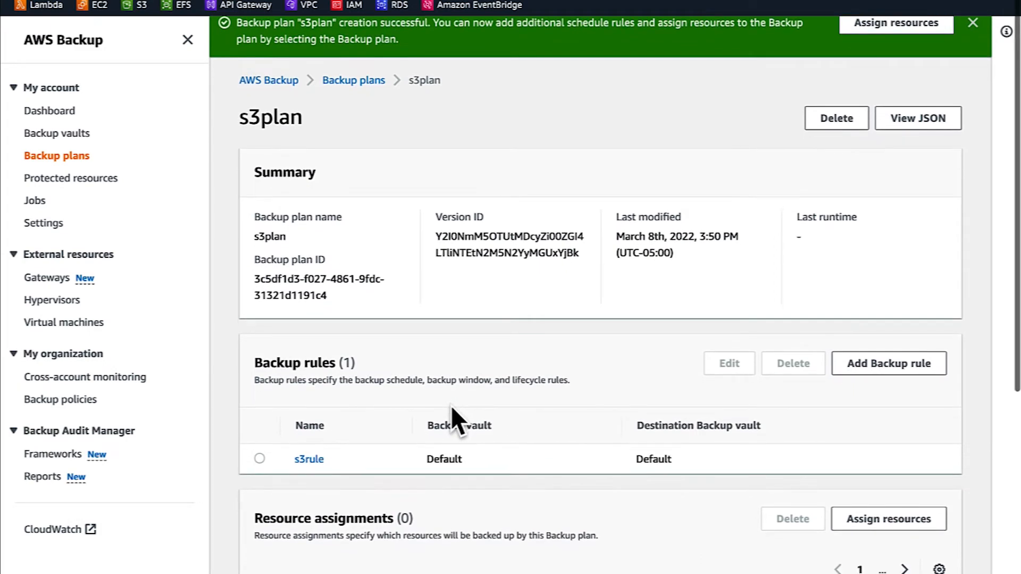
{"action": "scroll", "coordinate": [451, 406], "scroll_direction": "down", "scroll_amount": 2}
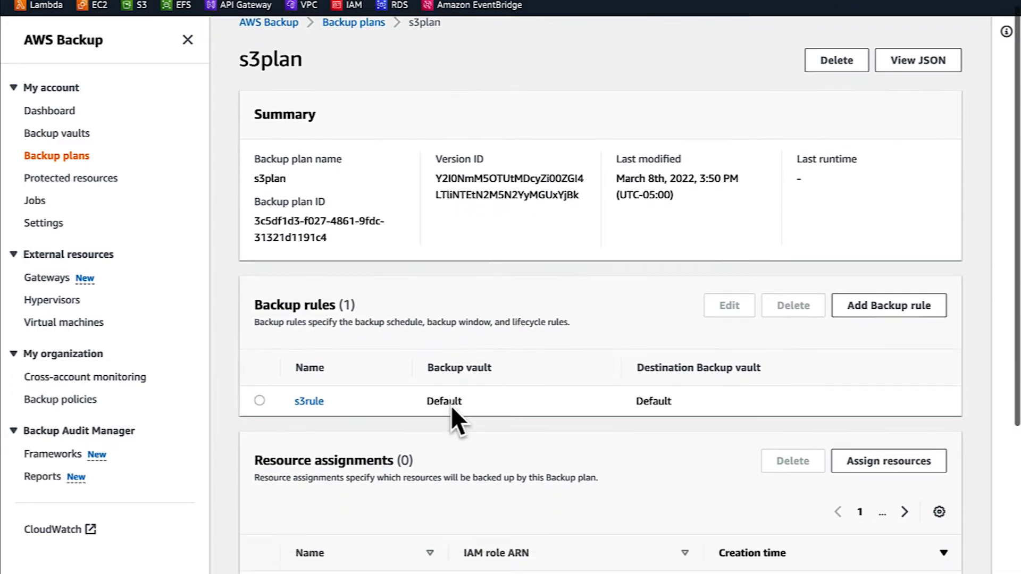
{"action": "scroll", "coordinate": [451, 406], "scroll_direction": "down", "scroll_amount": 2}
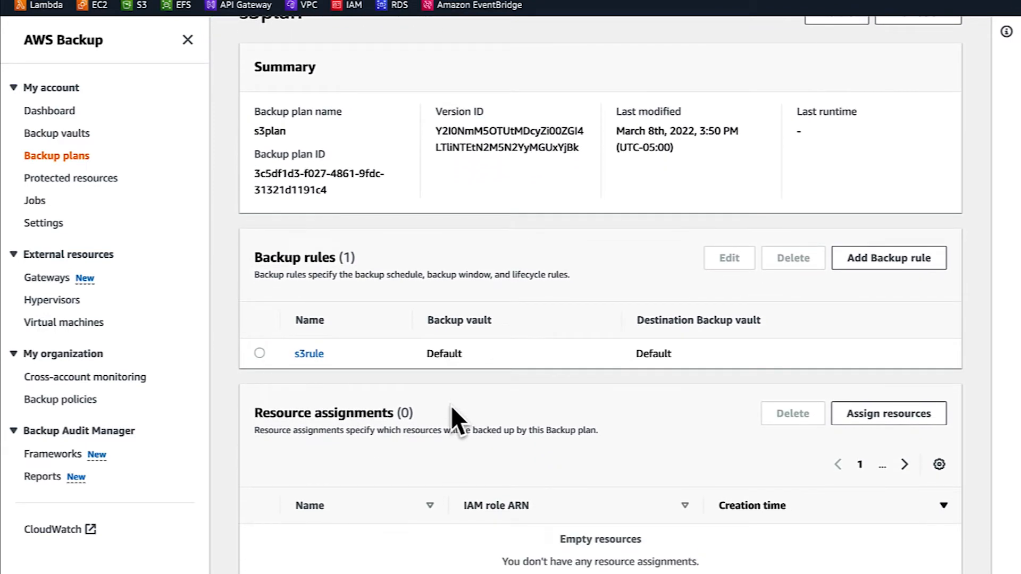
{"action": "scroll", "coordinate": [451, 405], "scroll_direction": "down", "scroll_amount": 3}
{"action": "scroll", "coordinate": [451, 405], "scroll_direction": "down", "scroll_amount": 3}
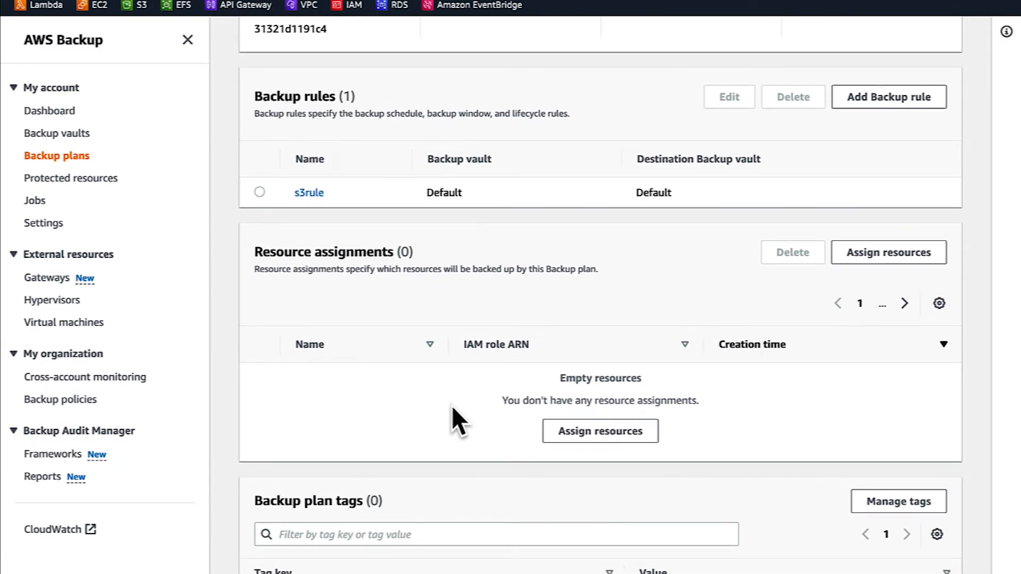
{"action": "left_click", "coordinate": [623, 439]}
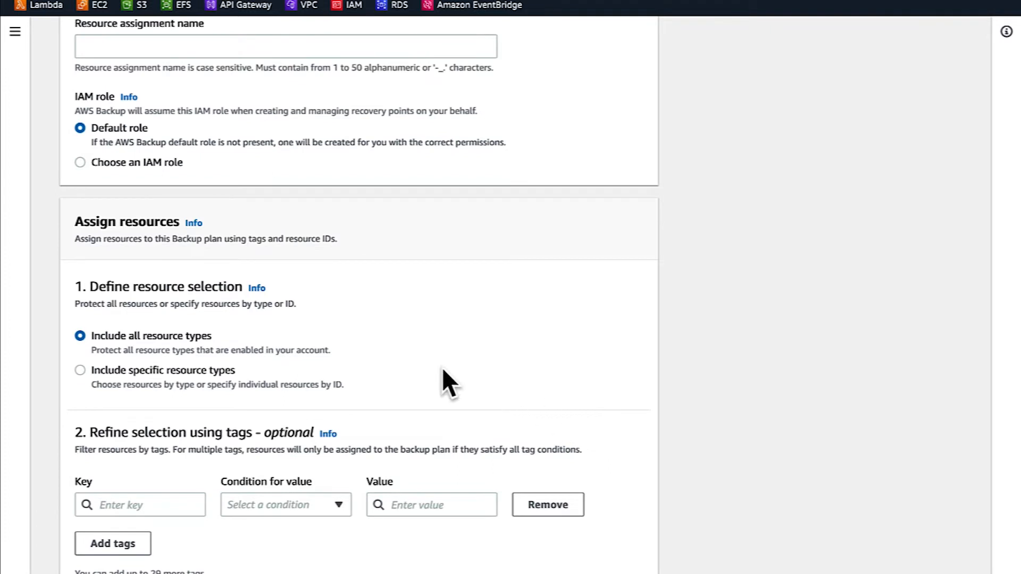
Name the resource assignment s3resource and choose backup-demo-role as its IAM role.
{"action": "scroll", "coordinate": [327, 317], "scroll_direction": "up", "scroll_amount": 3}
{"action": "left_click", "coordinate": [199, 138]}
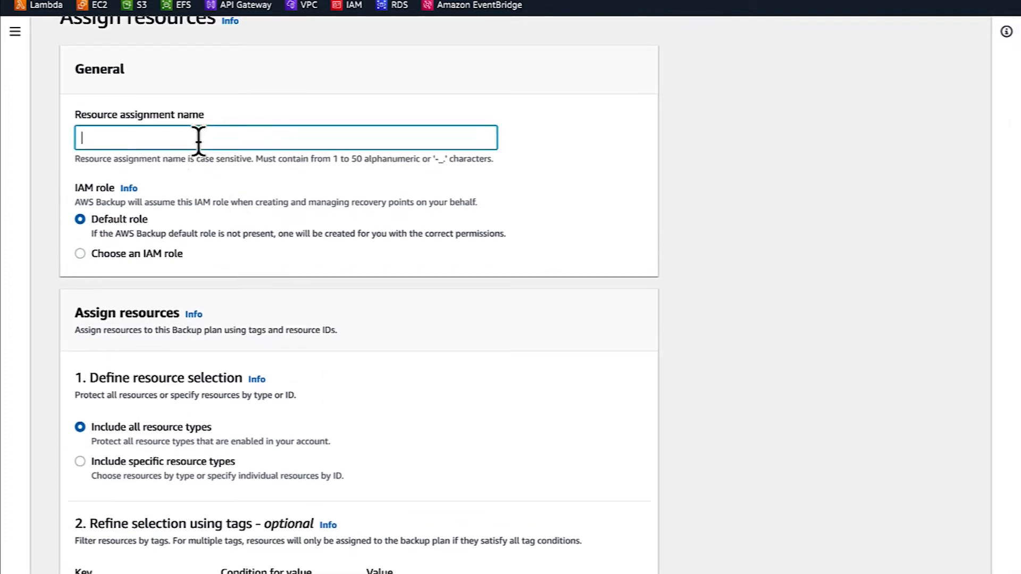
{"action": "type", "text": "s3resource"}
{"action": "left_click", "coordinate": [79, 254]}
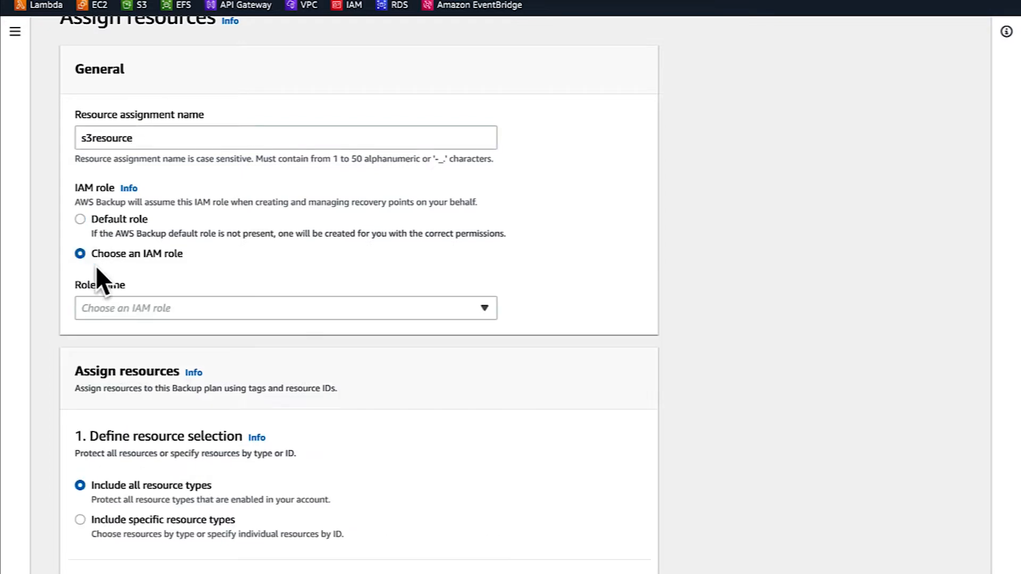
{"action": "left_click", "coordinate": [158, 306]}
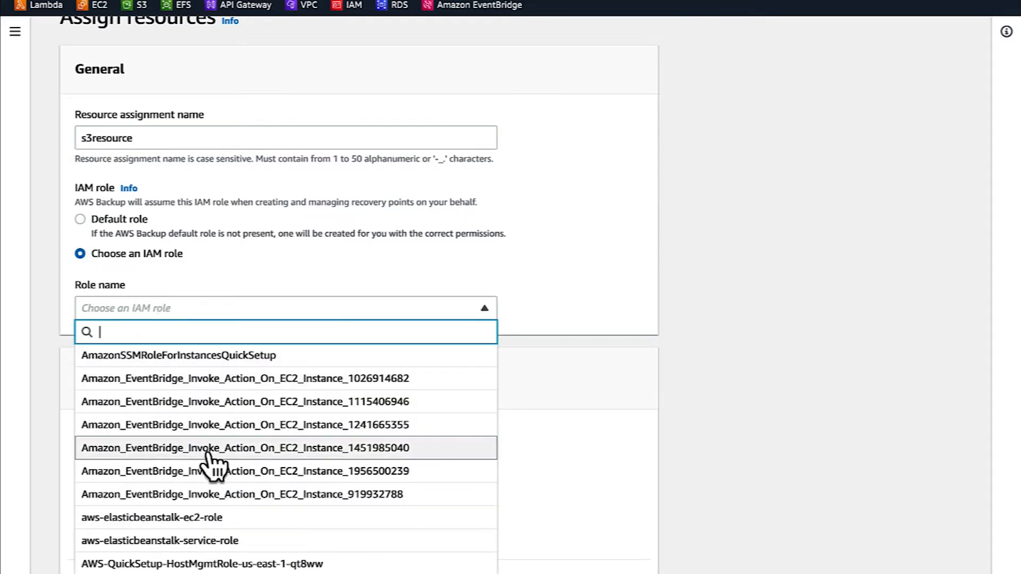
{"action": "scroll", "coordinate": [205, 467], "scroll_direction": "down", "scroll_amount": 5}
{"action": "scroll", "coordinate": [219, 484], "scroll_direction": "down", "scroll_amount": 2}
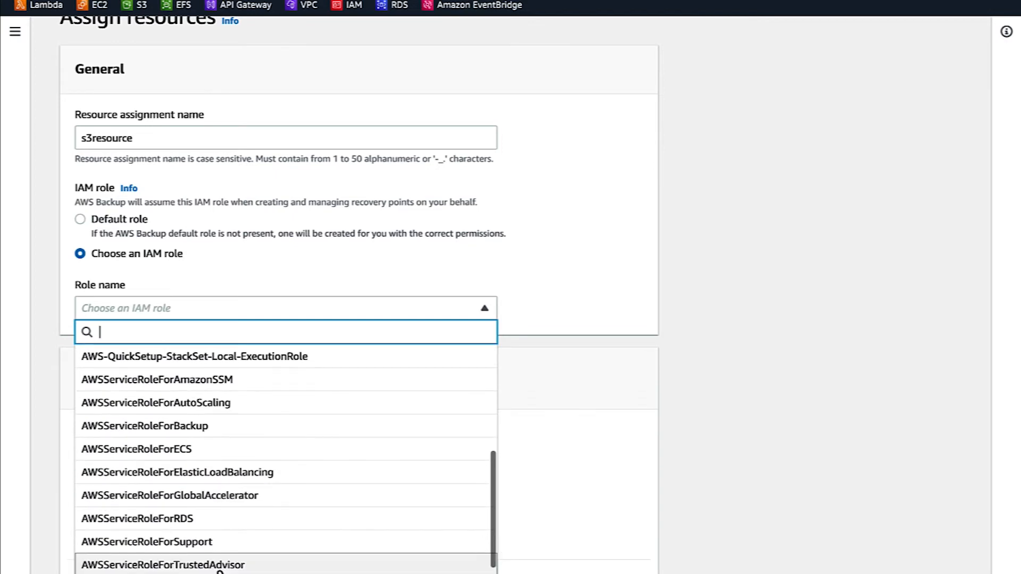
{"action": "left_click", "coordinate": [218, 570]}
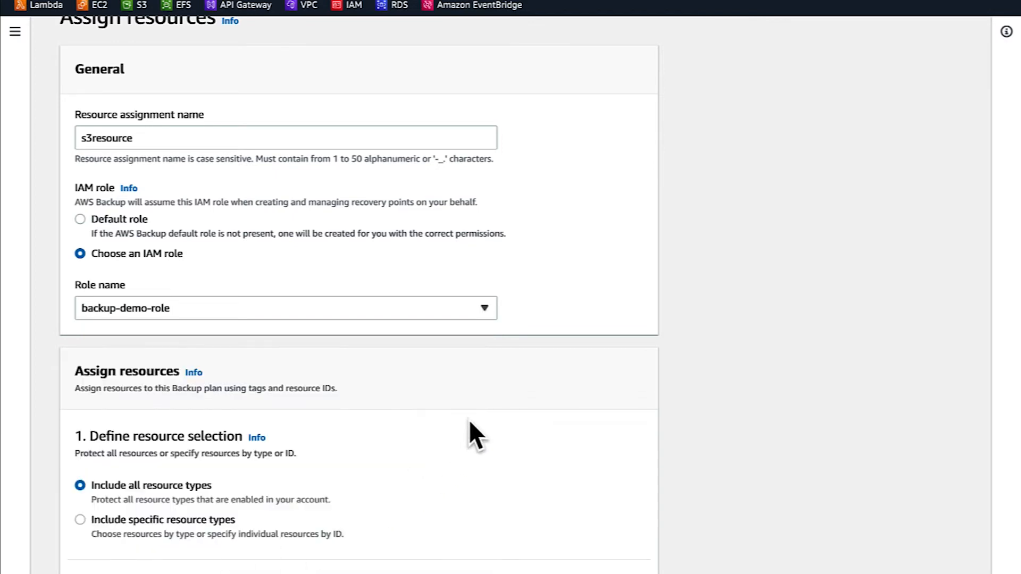
Limit the resource selection to specific resource types and select S3.
{"action": "scroll", "coordinate": [569, 408], "scroll_direction": "down", "scroll_amount": 1}
{"action": "scroll", "coordinate": [576, 403], "scroll_direction": "down", "scroll_amount": 3}
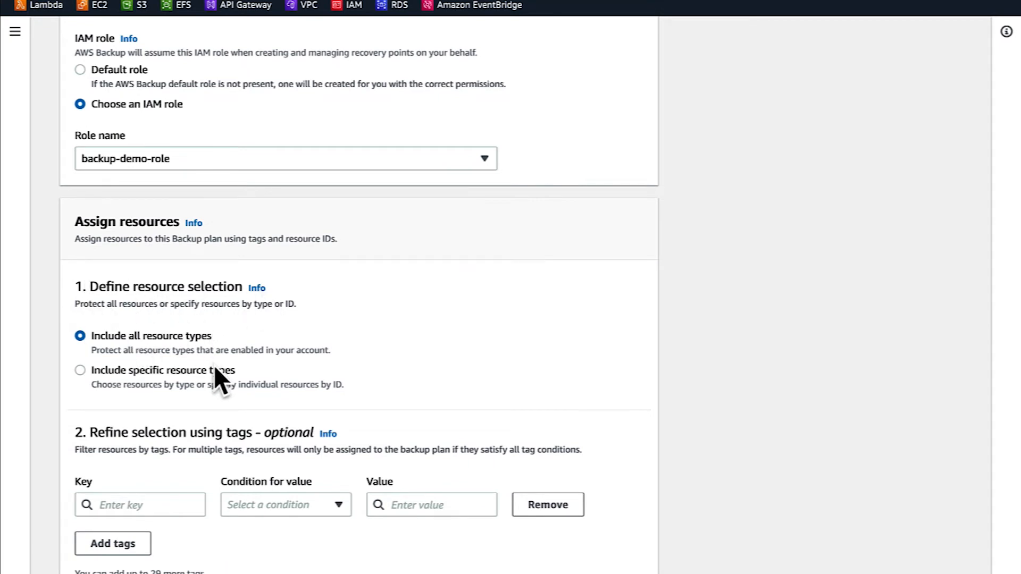
{"action": "left_click", "coordinate": [79, 370]}
{"action": "scroll", "coordinate": [229, 401], "scroll_direction": "down", "scroll_amount": 4}
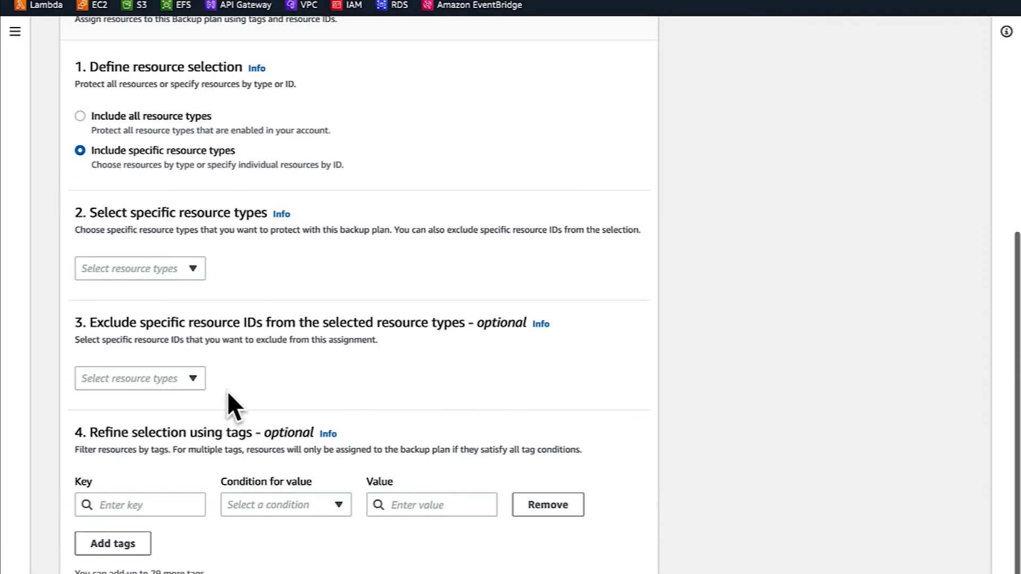
{"action": "left_click", "coordinate": [192, 269]}
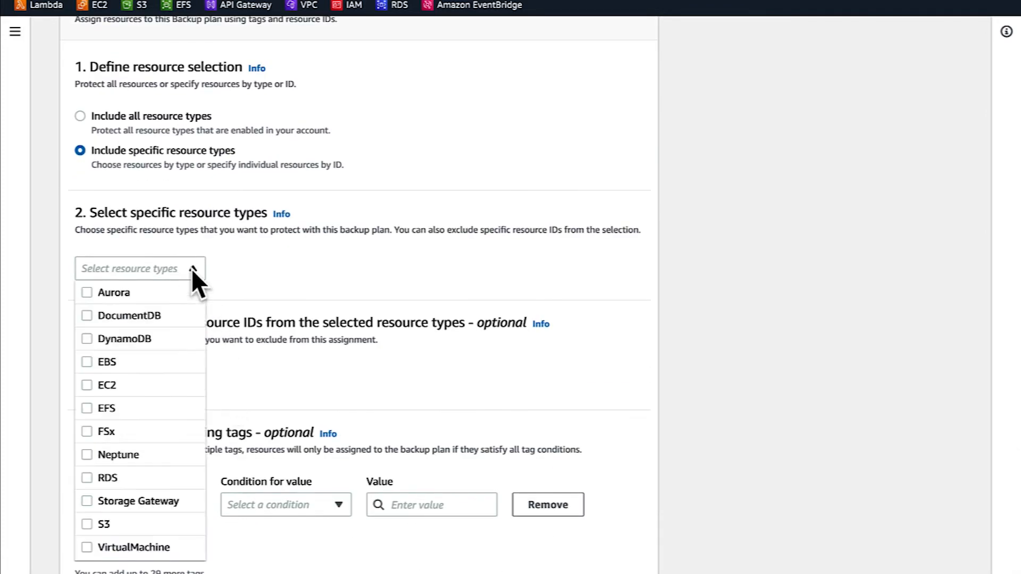
{"action": "left_click", "coordinate": [88, 524]}
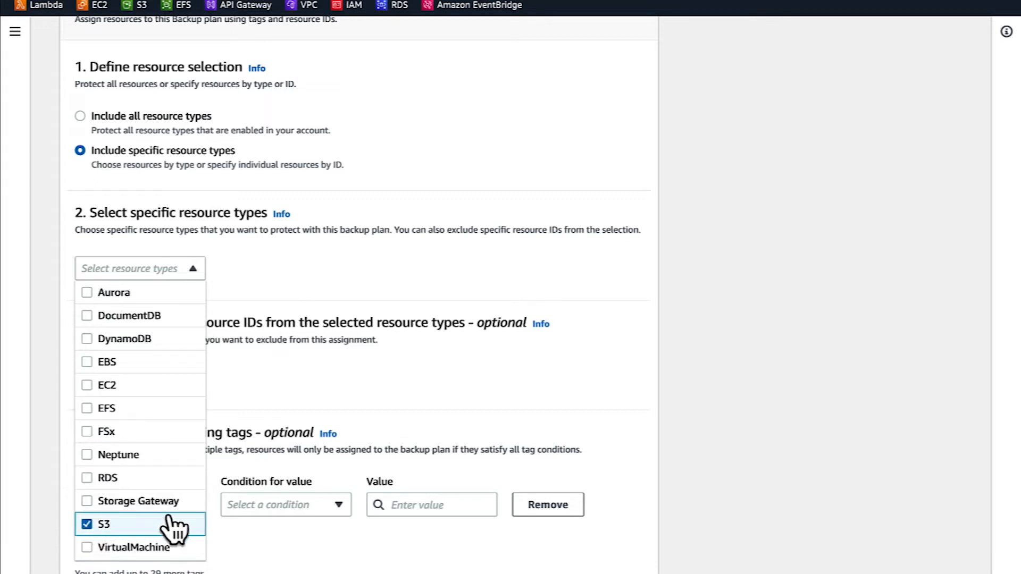
{"action": "left_click", "coordinate": [691, 428]}
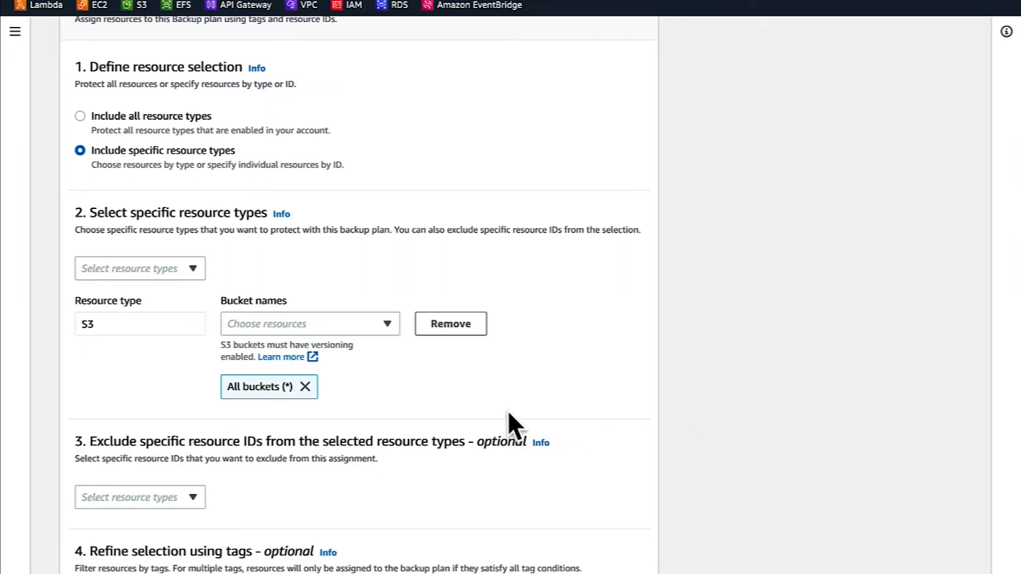
Replace the all-buckets selection with mybackupdemobucket and create the resource assignment.
{"action": "left_click", "coordinate": [306, 386]}
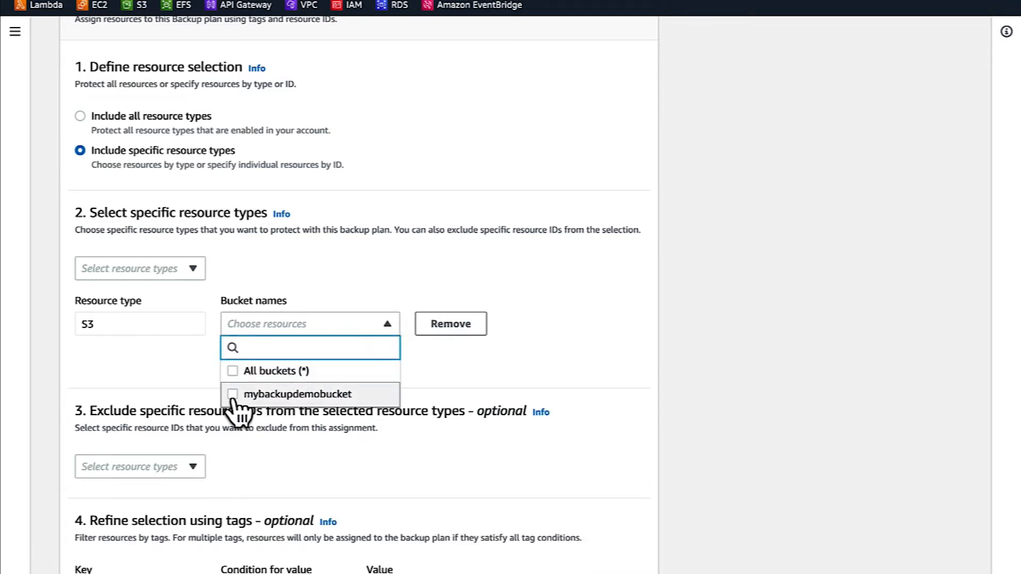
{"action": "left_click", "coordinate": [237, 398]}
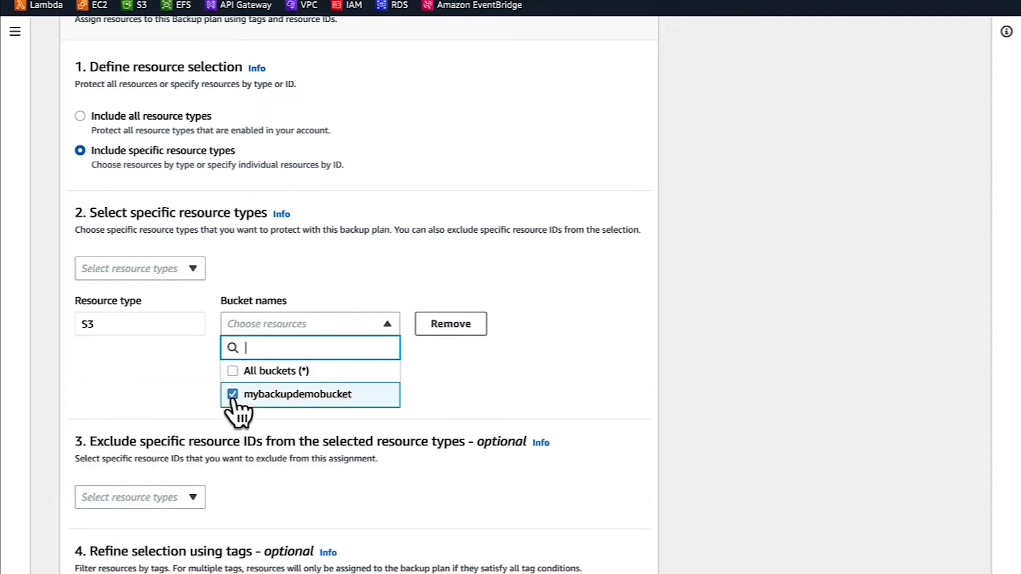
{"action": "left_click", "coordinate": [533, 374]}
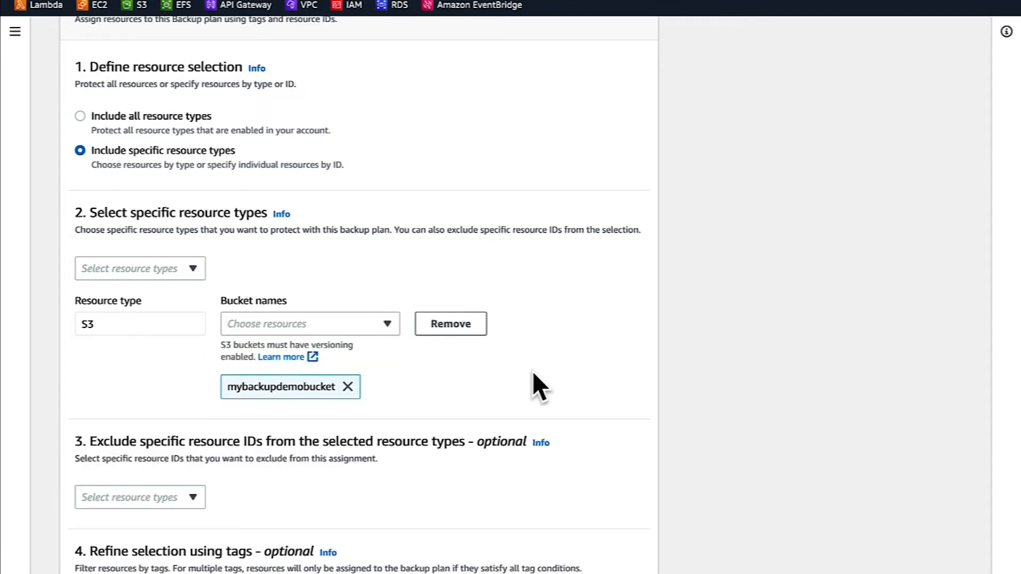
{"action": "scroll", "coordinate": [542, 388], "scroll_direction": "down", "scroll_amount": 1}
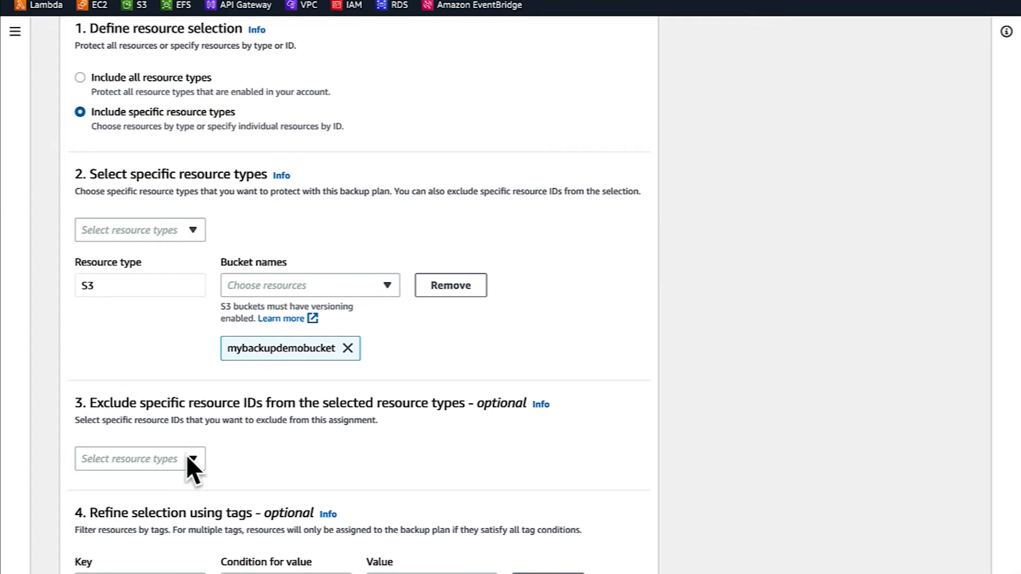
{"action": "scroll", "coordinate": [341, 462], "scroll_direction": "down", "scroll_amount": 1}
{"action": "scroll", "coordinate": [570, 474], "scroll_direction": "down", "scroll_amount": 2}
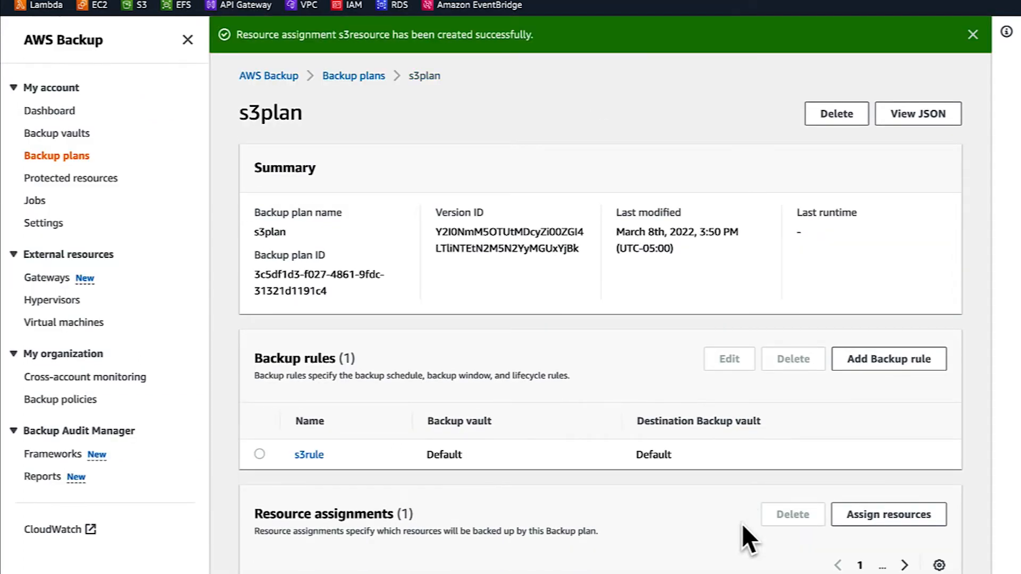
Review the s3plan backup plan's summary, backup rules, resource assignments and tags.
{"action": "scroll", "coordinate": [606, 477], "scroll_direction": "down", "scroll_amount": 3}
{"action": "scroll", "coordinate": [605, 478], "scroll_direction": "up", "scroll_amount": 3}
{"action": "scroll", "coordinate": [420, 441], "scroll_direction": "down", "scroll_amount": 2}
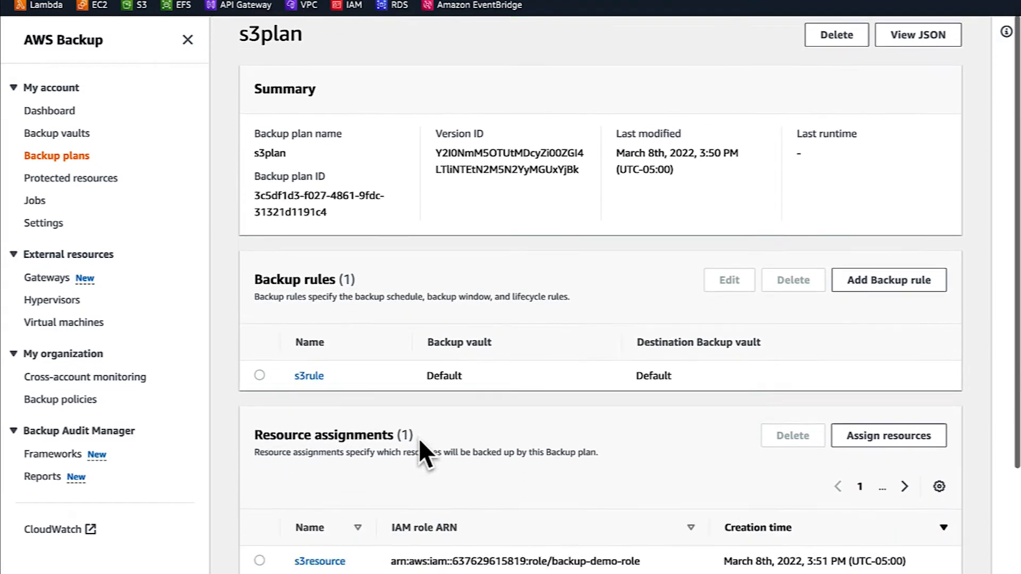
{"action": "scroll", "coordinate": [359, 505], "scroll_direction": "down", "scroll_amount": 2}
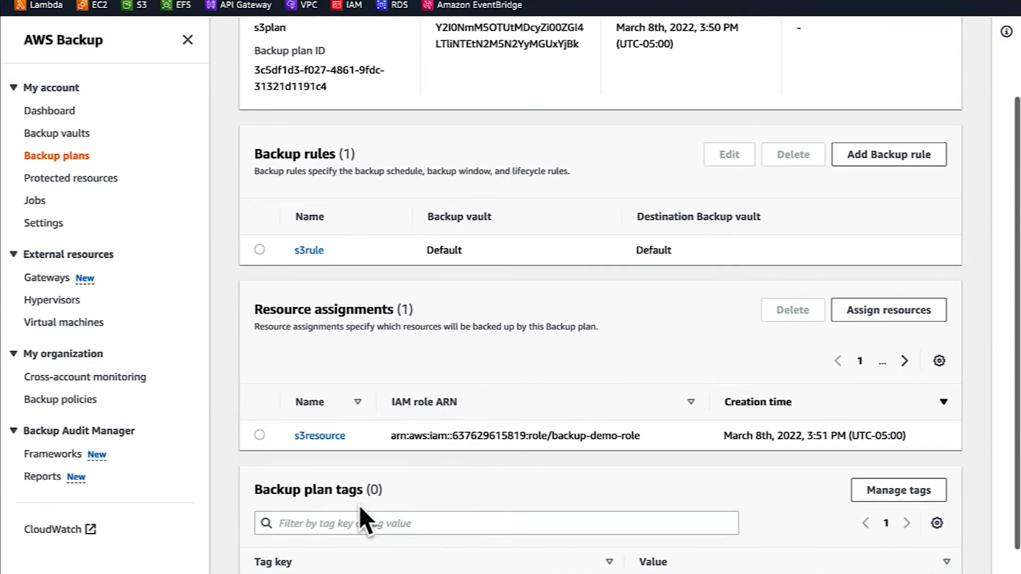
{"action": "scroll", "coordinate": [359, 505], "scroll_direction": "down", "scroll_amount": 1}
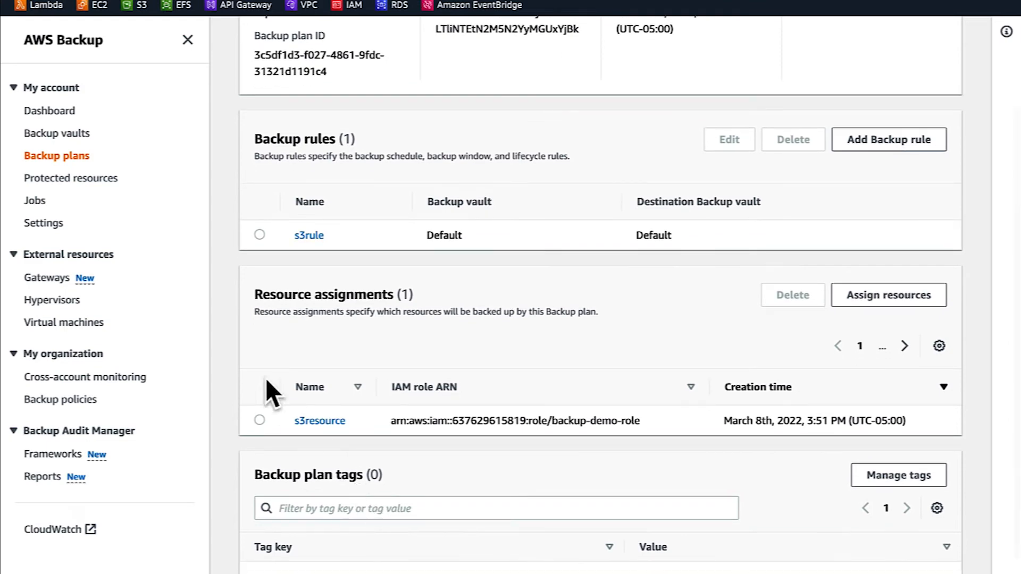
{"action": "scroll", "coordinate": [217, 321], "scroll_direction": "up", "scroll_amount": 5}
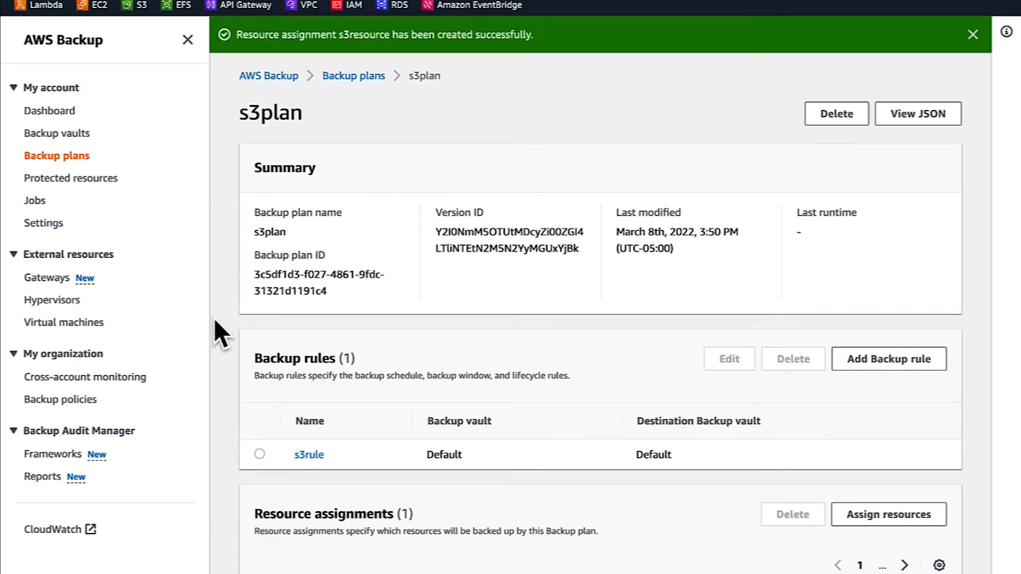
Start an on-demand backup from the protected resources, with resource type S3 and bucket mybackupdemobucket.
{"action": "left_click", "coordinate": [85, 181]}
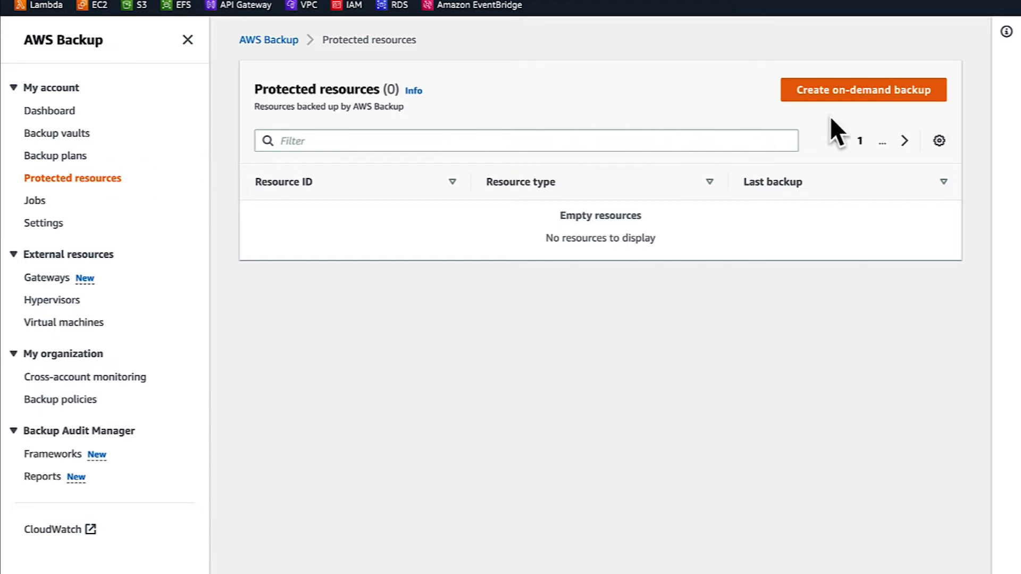
{"action": "left_click", "coordinate": [852, 92]}
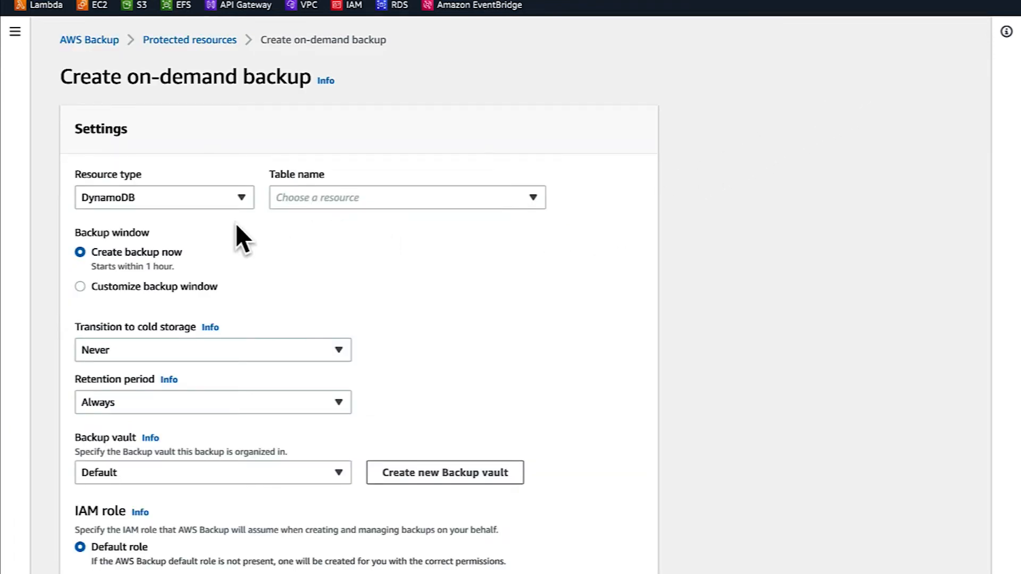
{"action": "left_click", "coordinate": [245, 199]}
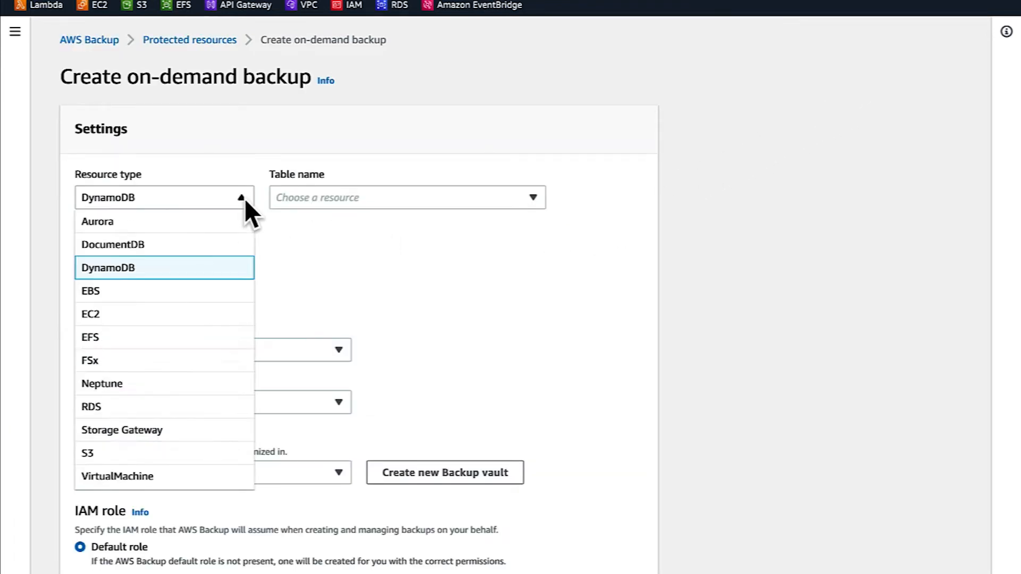
{"action": "left_click", "coordinate": [168, 454]}
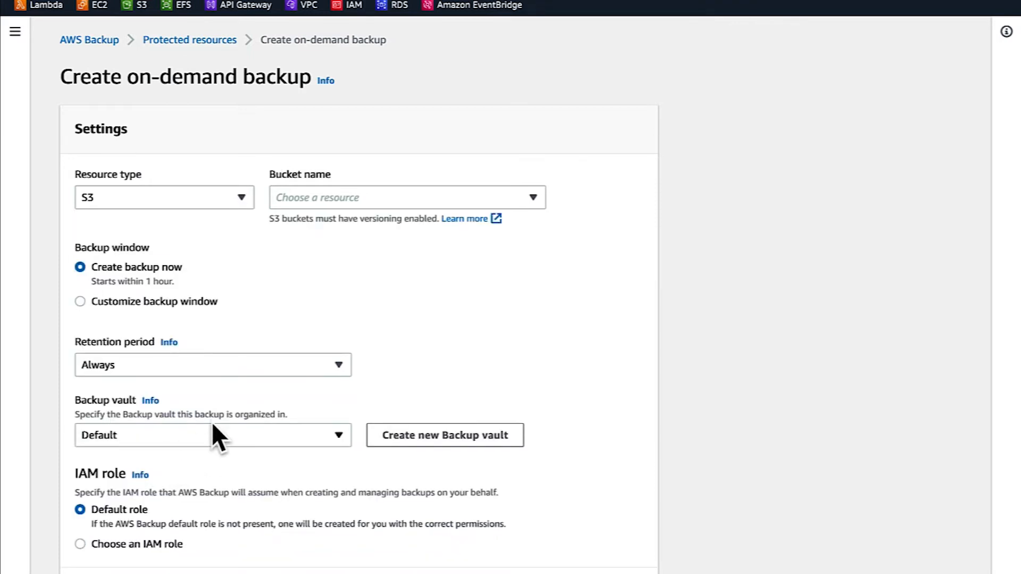
{"action": "left_click", "coordinate": [532, 197]}
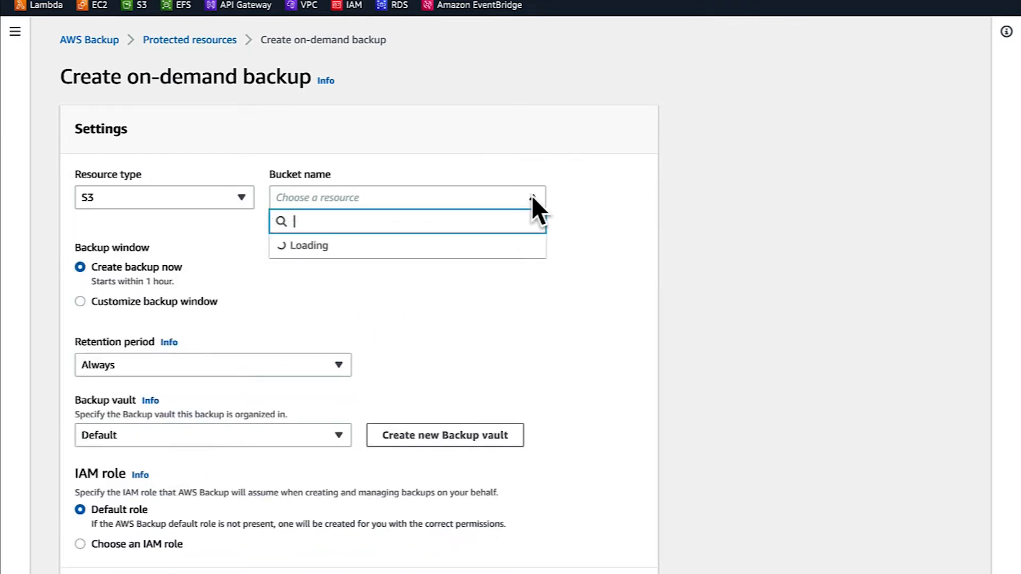
{"action": "left_click", "coordinate": [496, 246]}
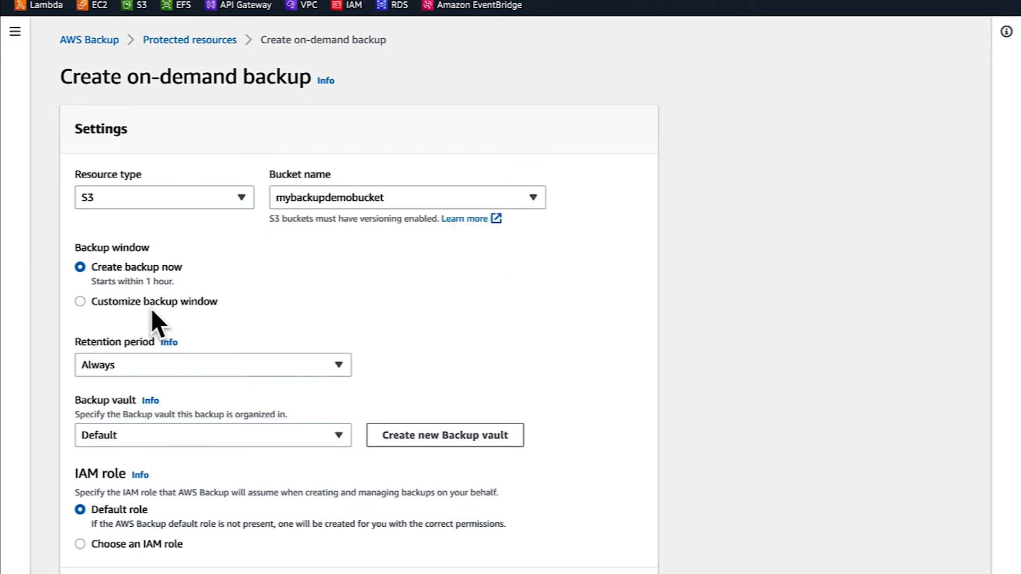
Set the on-demand backup's retention period to 1 day.
{"action": "scroll", "coordinate": [468, 327], "scroll_direction": "down", "scroll_amount": 1}
{"action": "left_click", "coordinate": [334, 323]}
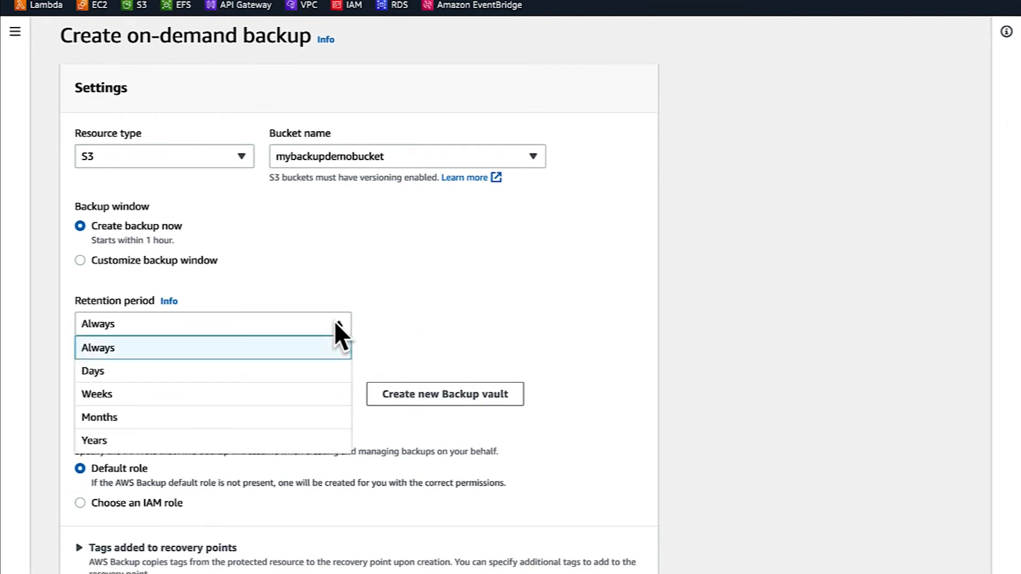
{"action": "left_click", "coordinate": [302, 368]}
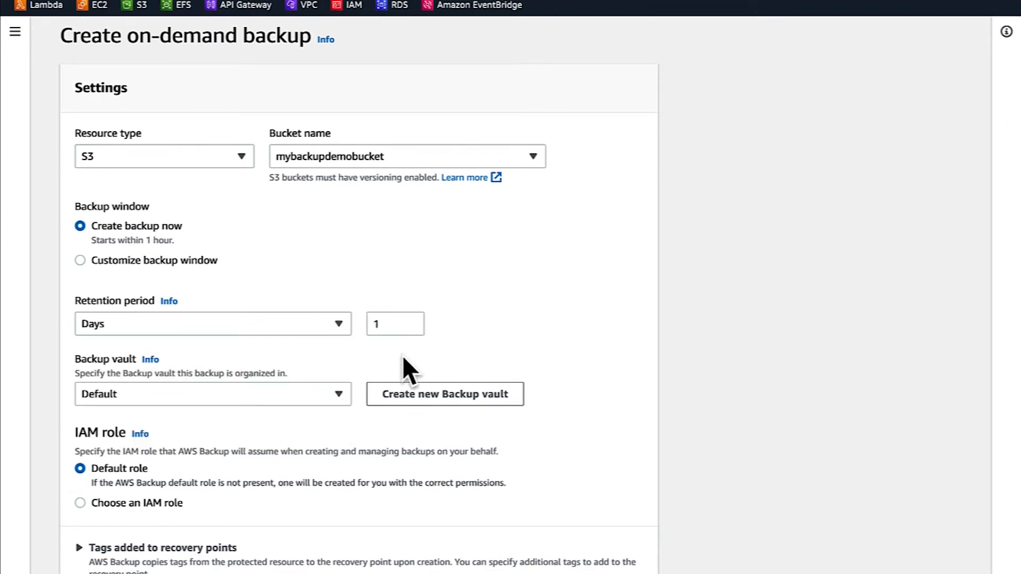
{"action": "left_click", "coordinate": [399, 328]}
{"action": "left_click", "coordinate": [497, 314]}
Choose backup-demo-role as the IAM role and create the on-demand backup.
{"action": "left_click", "coordinate": [81, 503]}
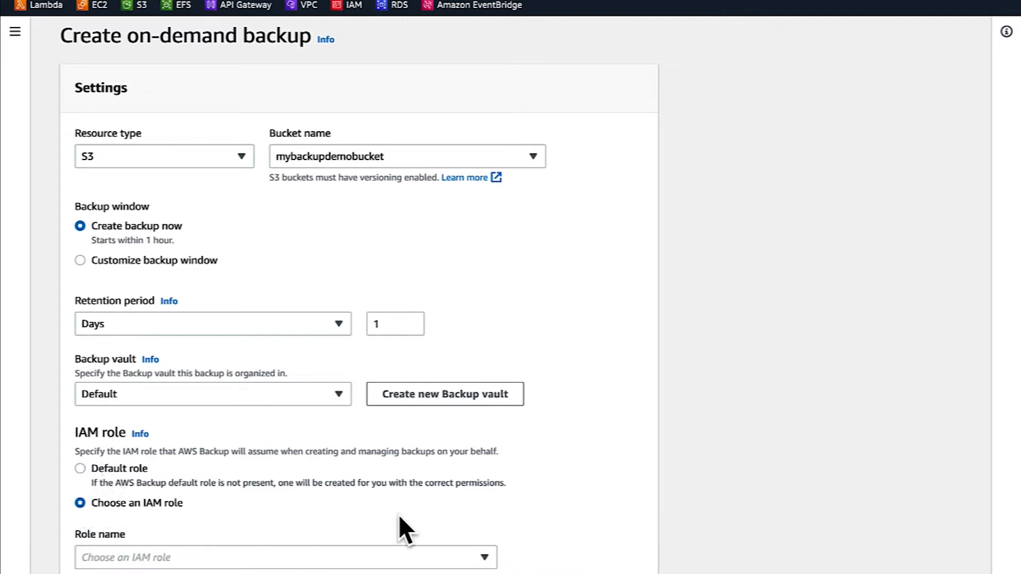
{"action": "scroll", "coordinate": [478, 478], "scroll_direction": "down", "scroll_amount": 1}
{"action": "left_click", "coordinate": [483, 499]}
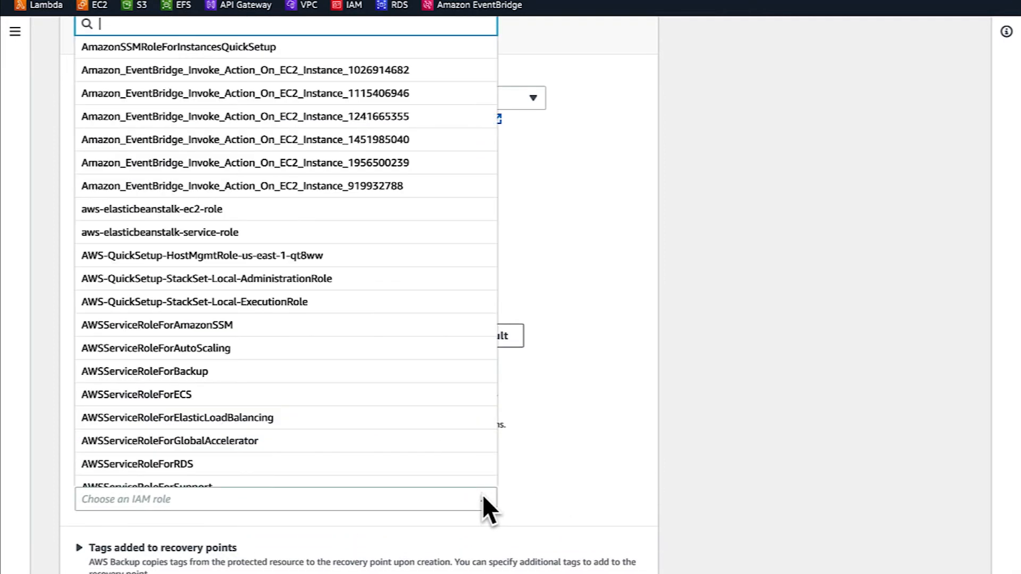
{"action": "scroll", "coordinate": [342, 409], "scroll_direction": "down", "scroll_amount": 2}
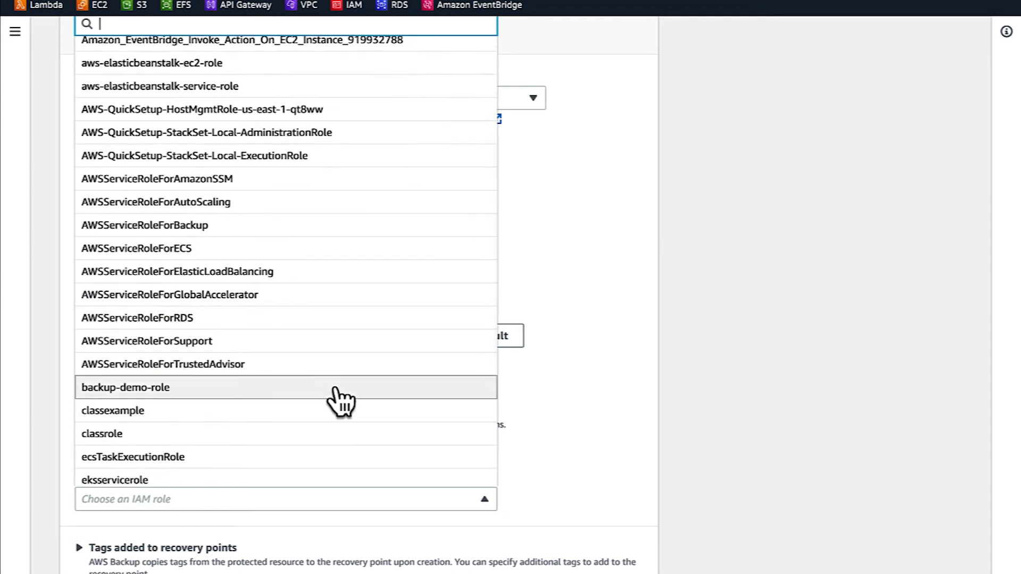
{"action": "left_click", "coordinate": [340, 388]}
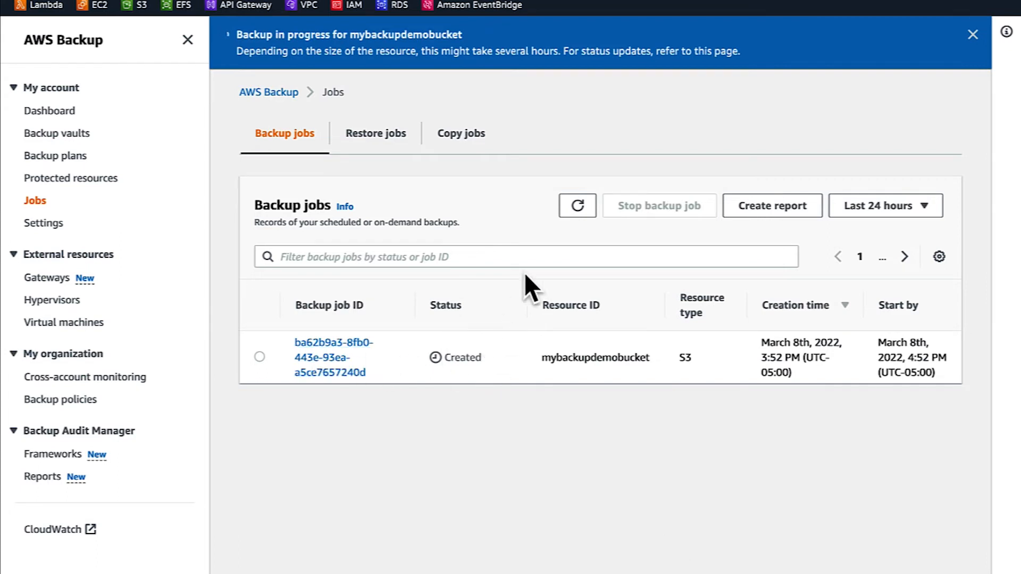
Check the mybackupdemobucket backup job's refreshed status and details, and open the list of protected resources.
{"action": "left_click", "coordinate": [579, 207]}
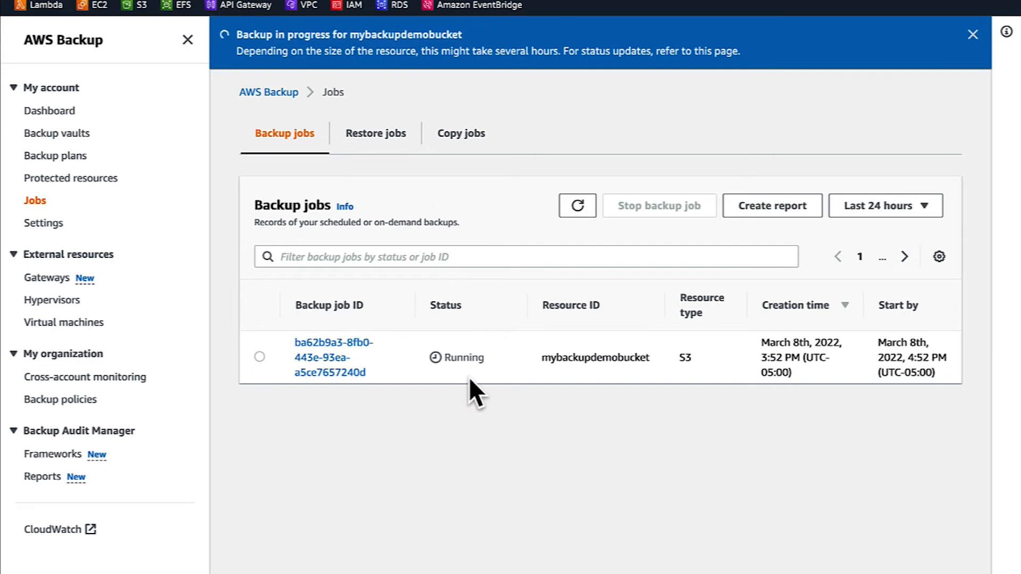
{"action": "left_click", "coordinate": [576, 208]}
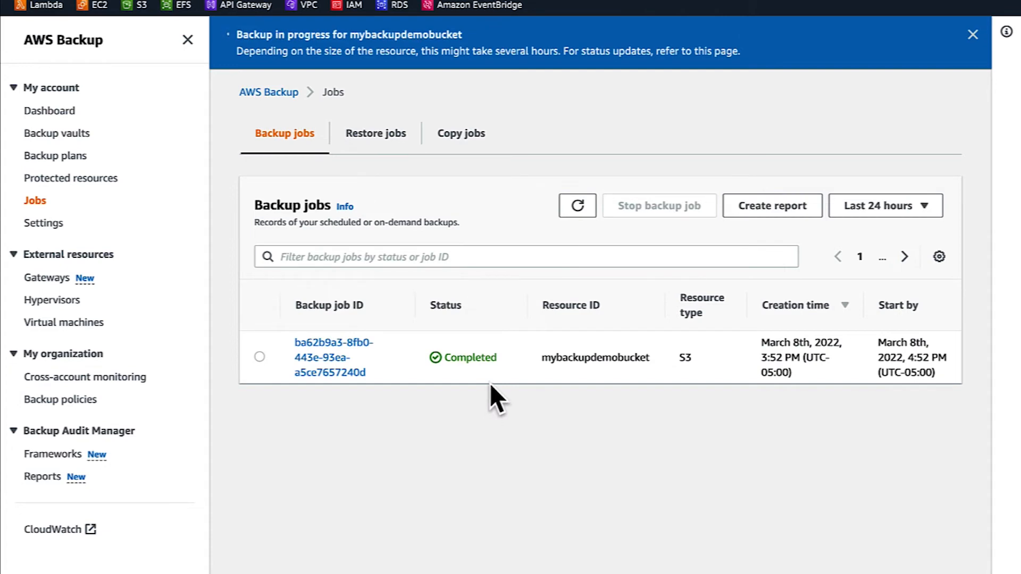
{"action": "left_click", "coordinate": [343, 361]}
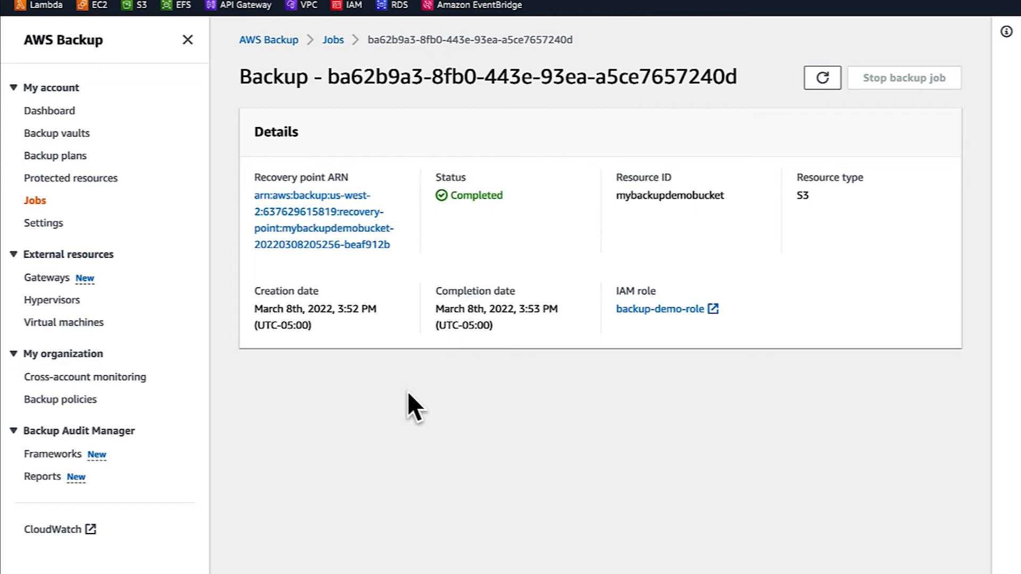
{"action": "left_click", "coordinate": [112, 180]}
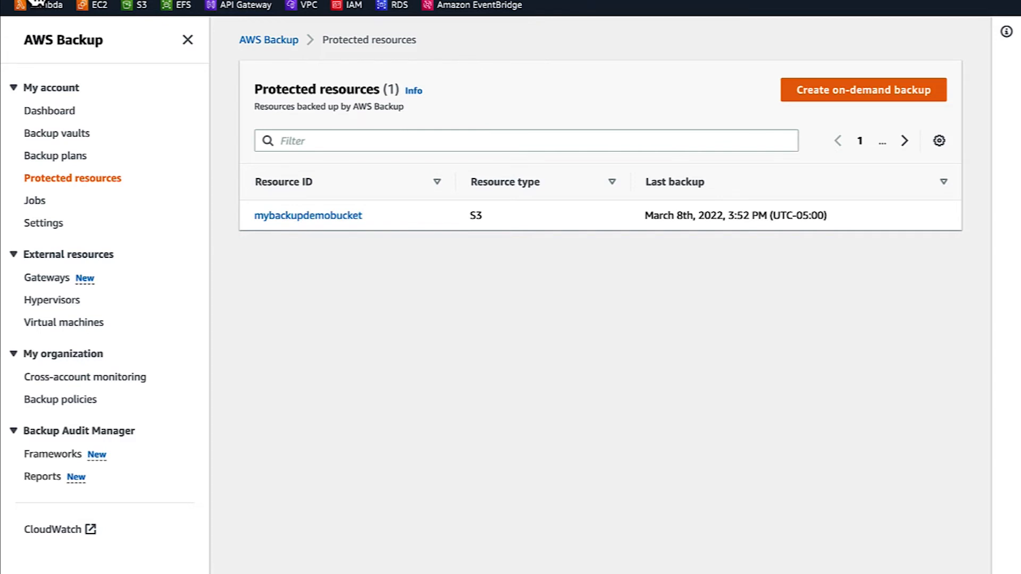
Delete the object runner.jpeg from the S3 bucket mybackupdemobucket, confirming the deletion with "delete".
{"action": "left_click", "coordinate": [33, 2]}
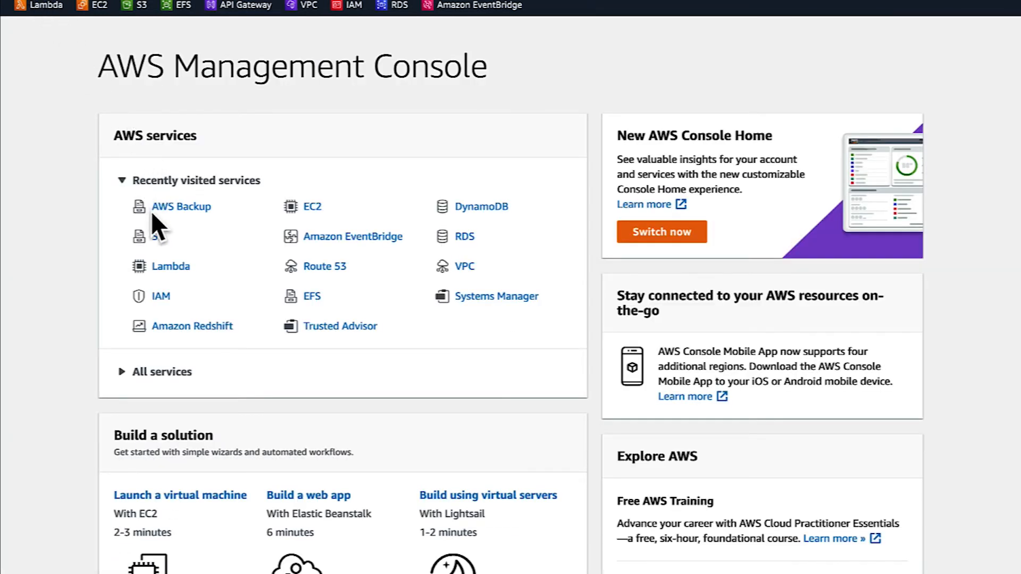
{"action": "left_click", "coordinate": [157, 236]}
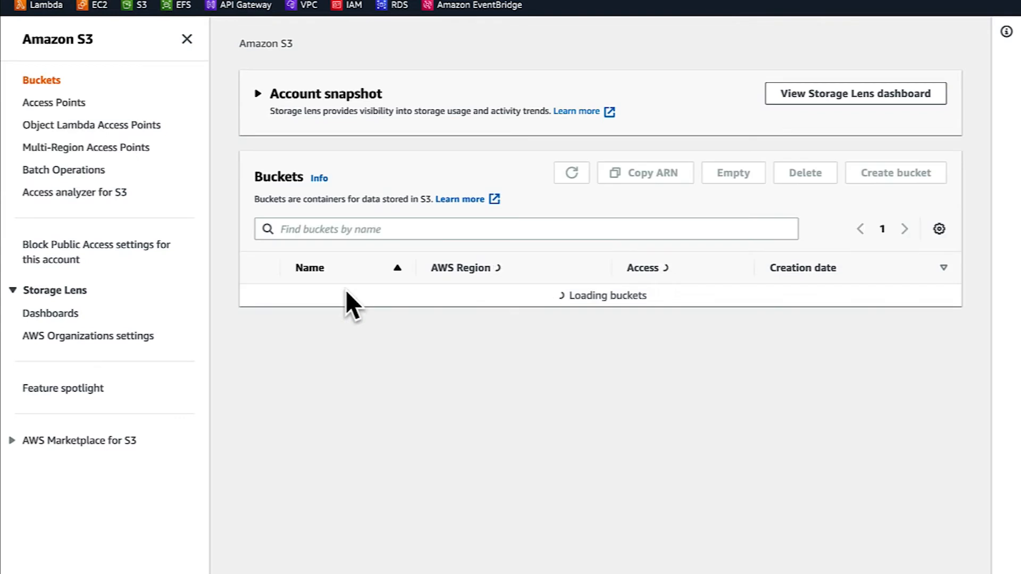
{"action": "left_click", "coordinate": [315, 337]}
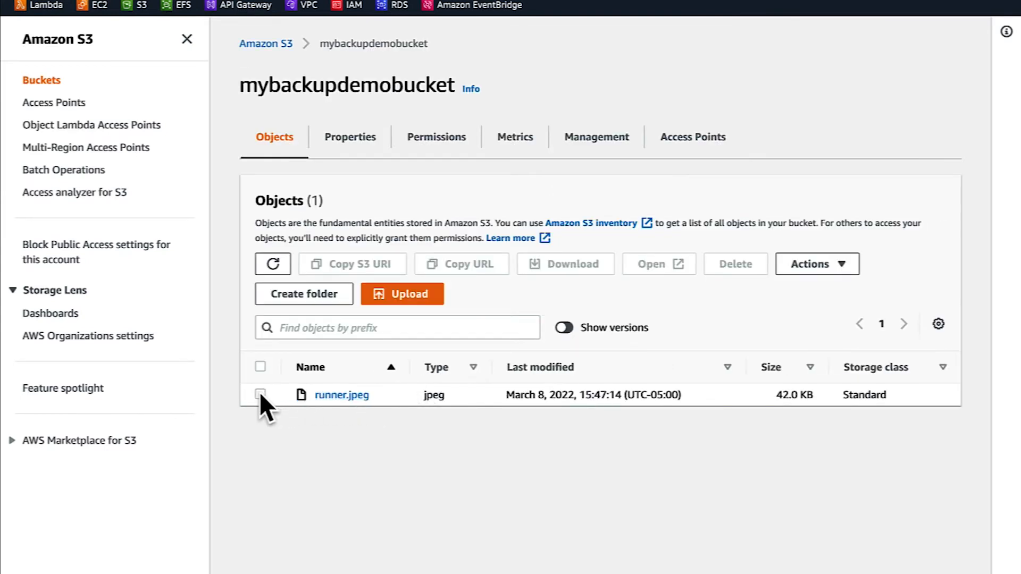
{"action": "left_click", "coordinate": [260, 394]}
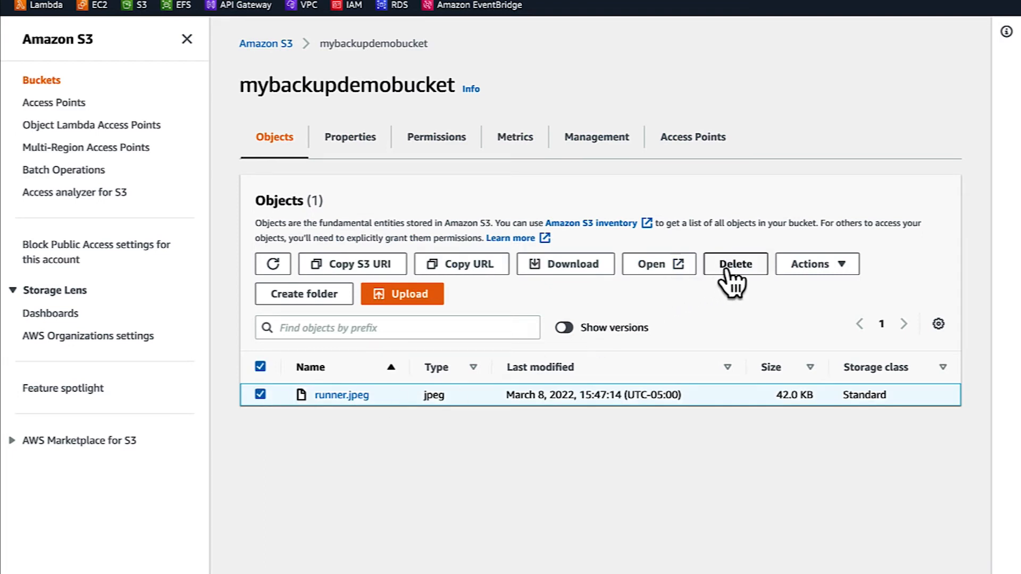
{"action": "left_click", "coordinate": [744, 266]}
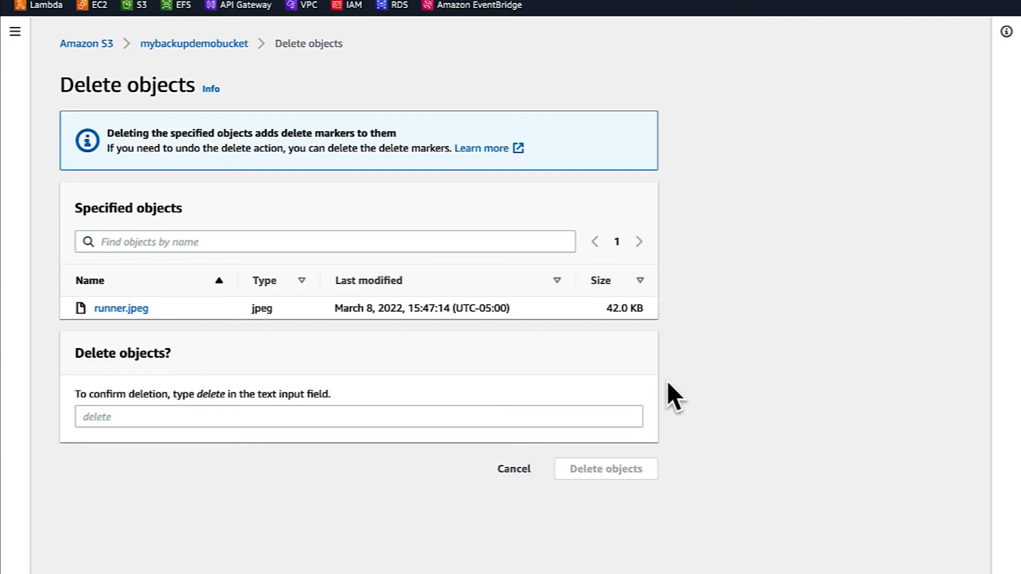
{"action": "left_click", "coordinate": [329, 420]}
{"action": "type", "text": "delete"}
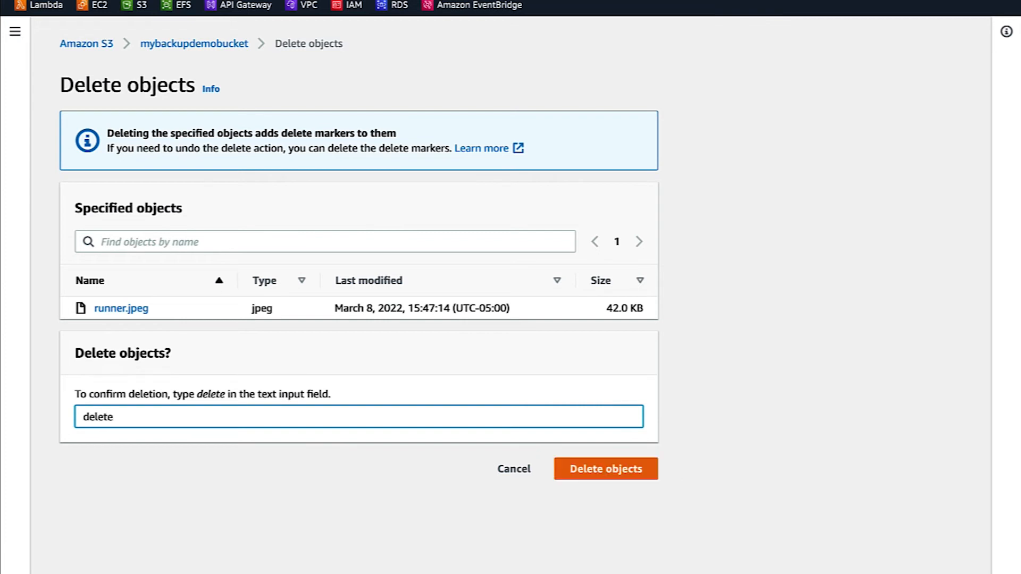
{"action": "left_click", "coordinate": [635, 472]}
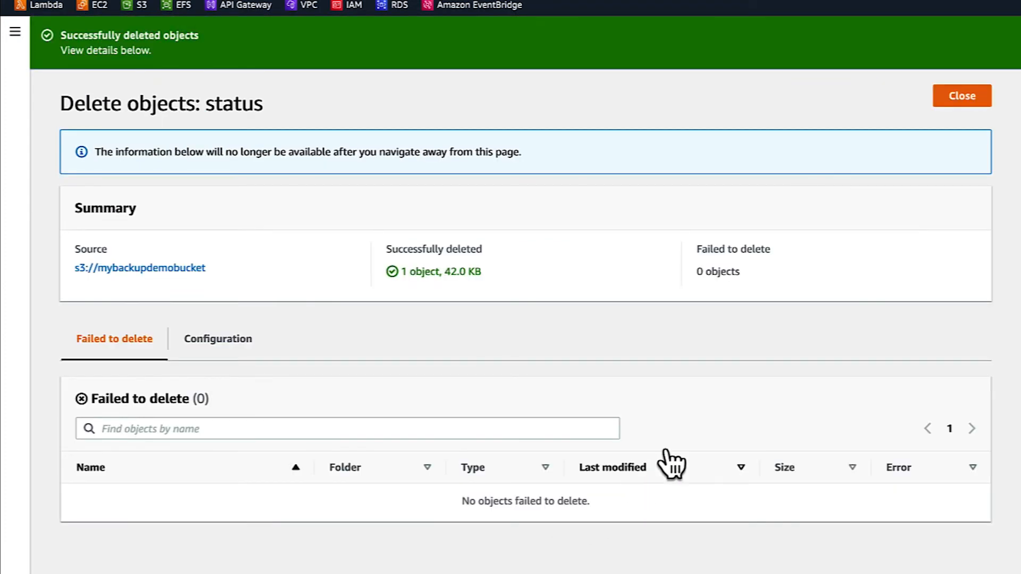
{"action": "left_click", "coordinate": [963, 97]}
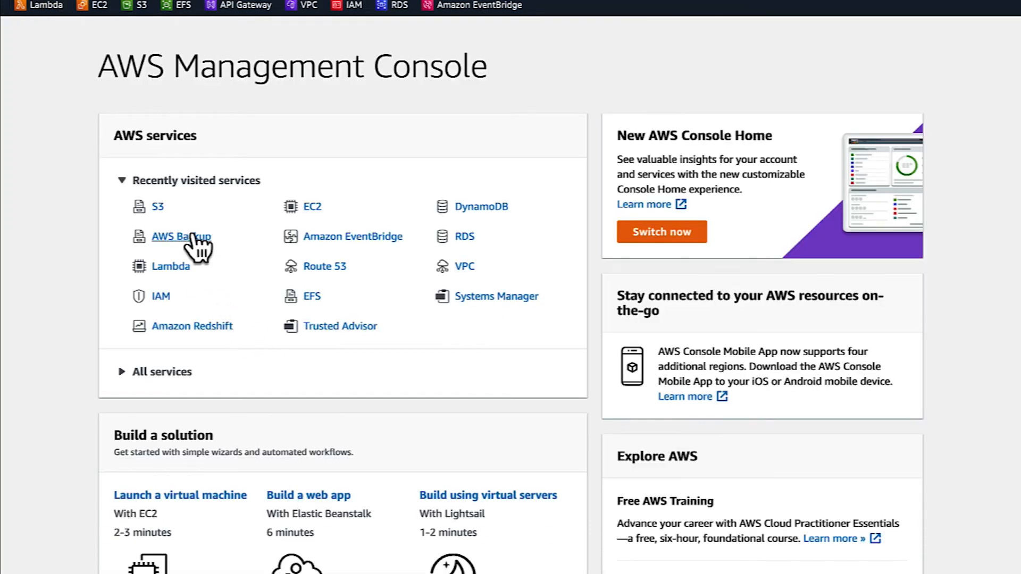
Start restoring the completed backup of mybackupdemobucket from the protected resources in AWS Backup.
{"action": "left_click", "coordinate": [194, 237]}
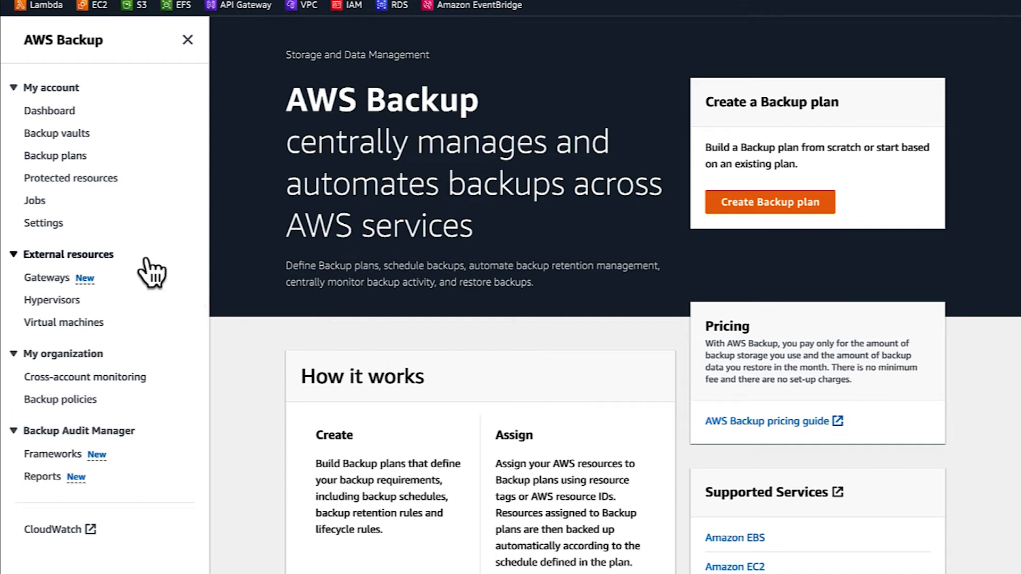
{"action": "left_click", "coordinate": [110, 178]}
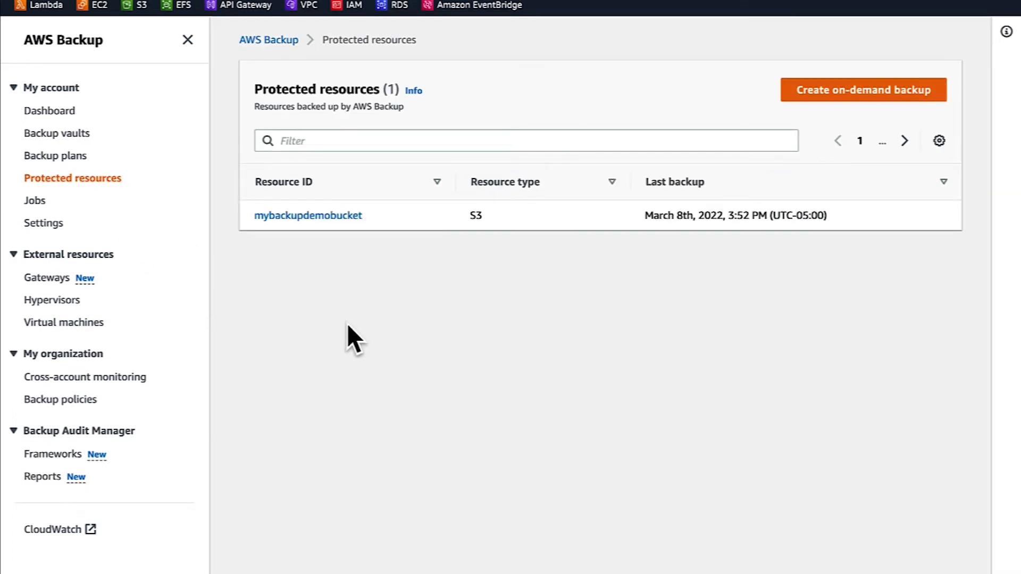
{"action": "left_click", "coordinate": [318, 216]}
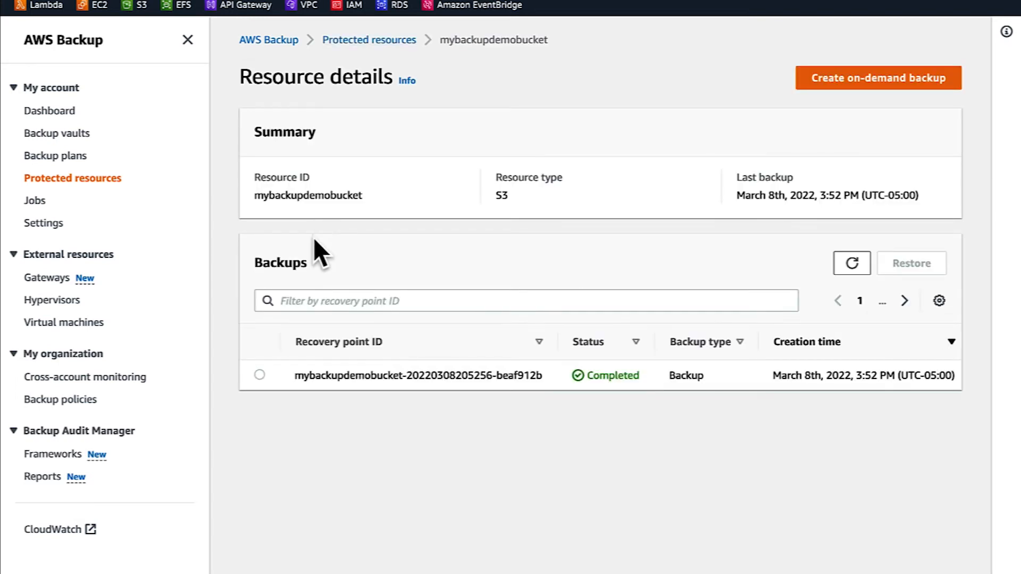
{"action": "left_click", "coordinate": [259, 374]}
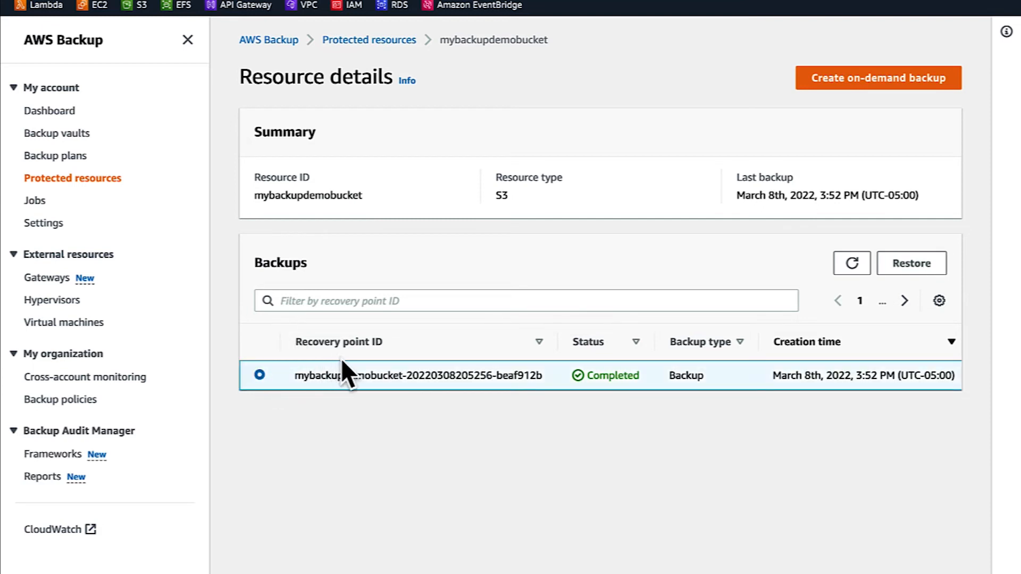
{"action": "left_click", "coordinate": [915, 263]}
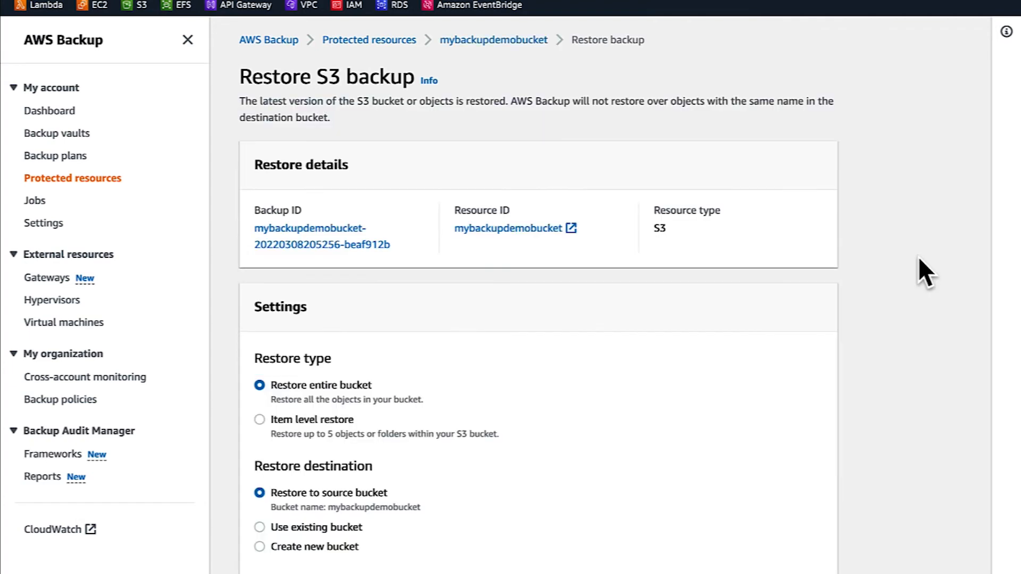
{"action": "scroll", "coordinate": [581, 404], "scroll_direction": "down", "scroll_amount": 2}
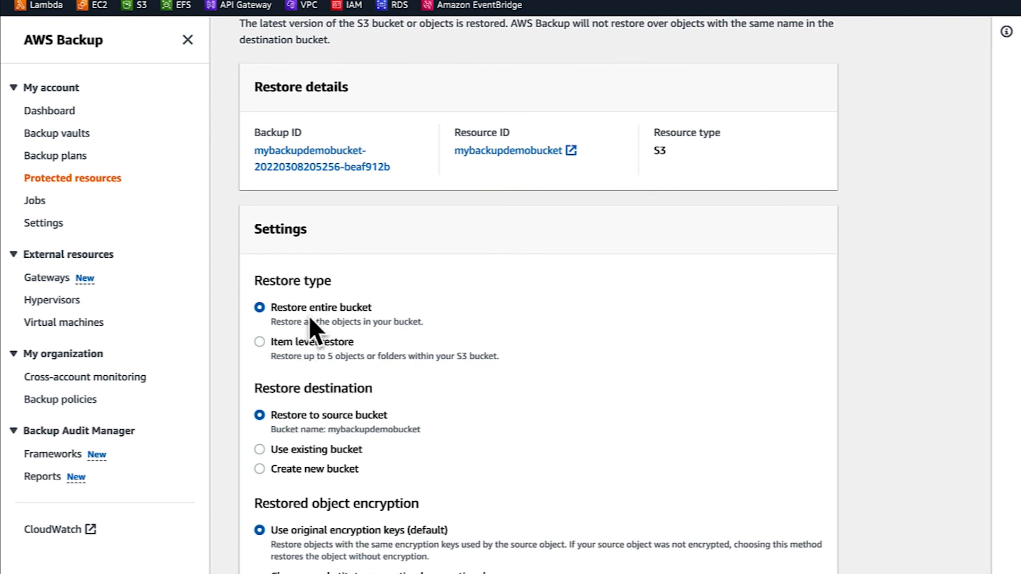
{"action": "left_click", "coordinate": [260, 341]}
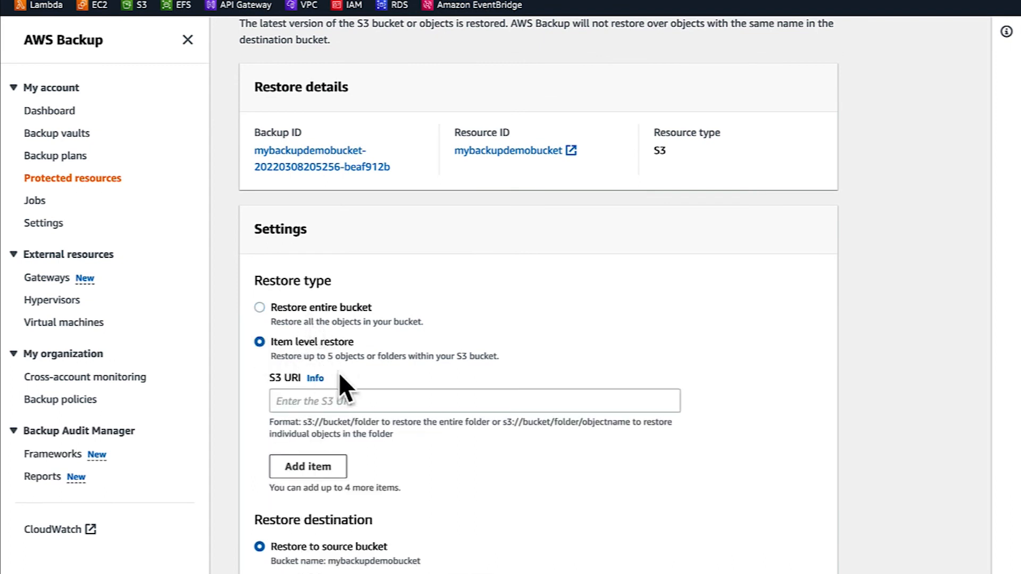
{"action": "left_click", "coordinate": [413, 406]}
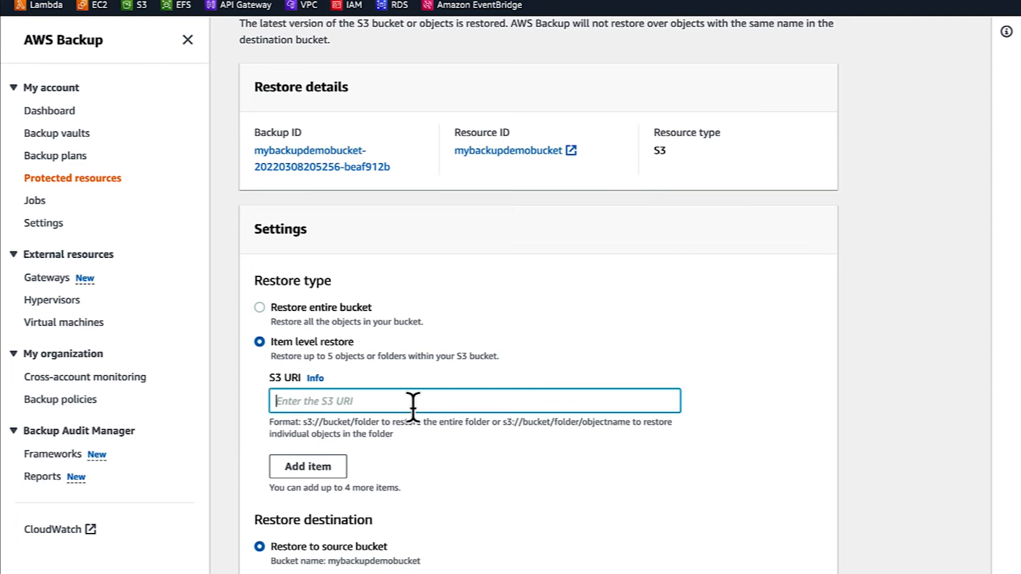
{"action": "left_click", "coordinate": [259, 307]}
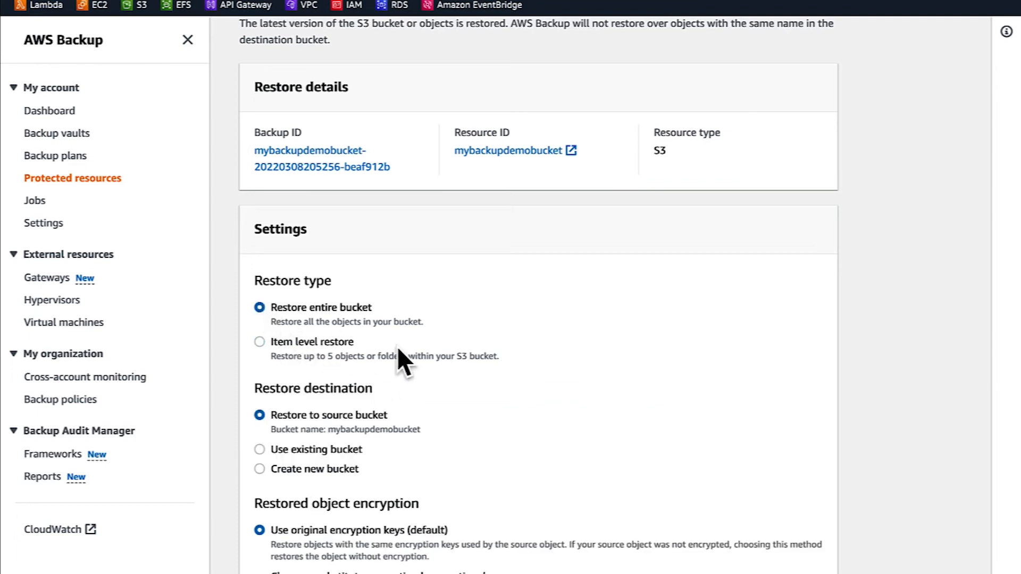
Choose backup-demo-role as the restore's IAM role and restore the entire bucket to its source bucket with the original encryption keys.
{"action": "scroll", "coordinate": [478, 356], "scroll_direction": "down", "scroll_amount": 2}
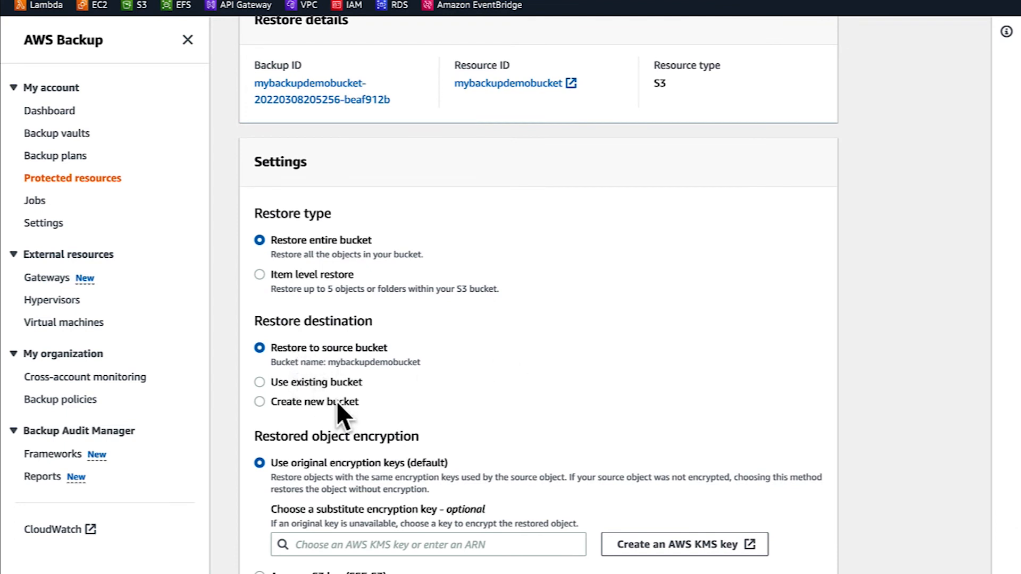
{"action": "scroll", "coordinate": [554, 382], "scroll_direction": "down", "scroll_amount": 2}
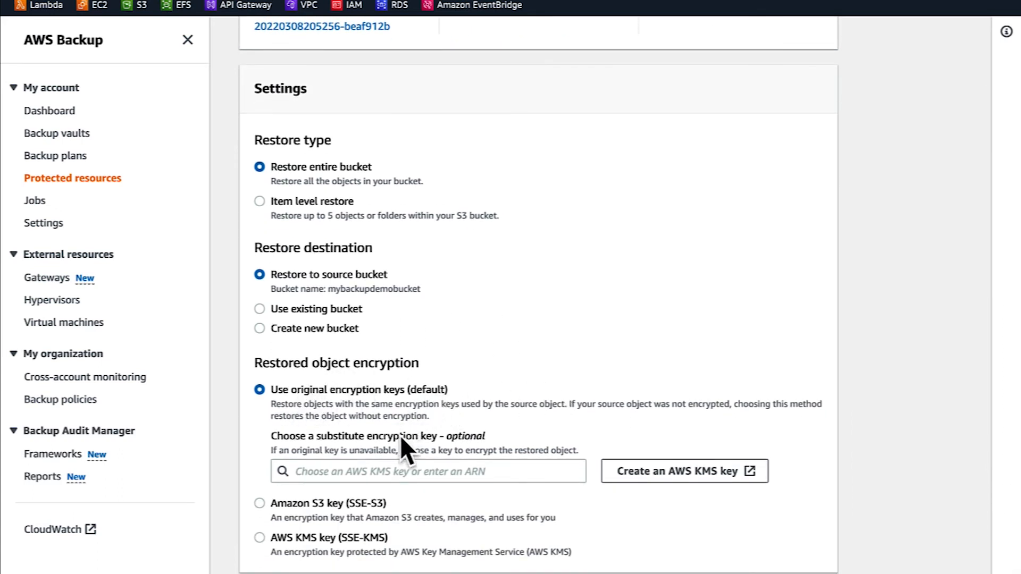
{"action": "scroll", "coordinate": [414, 364], "scroll_direction": "down", "scroll_amount": 2}
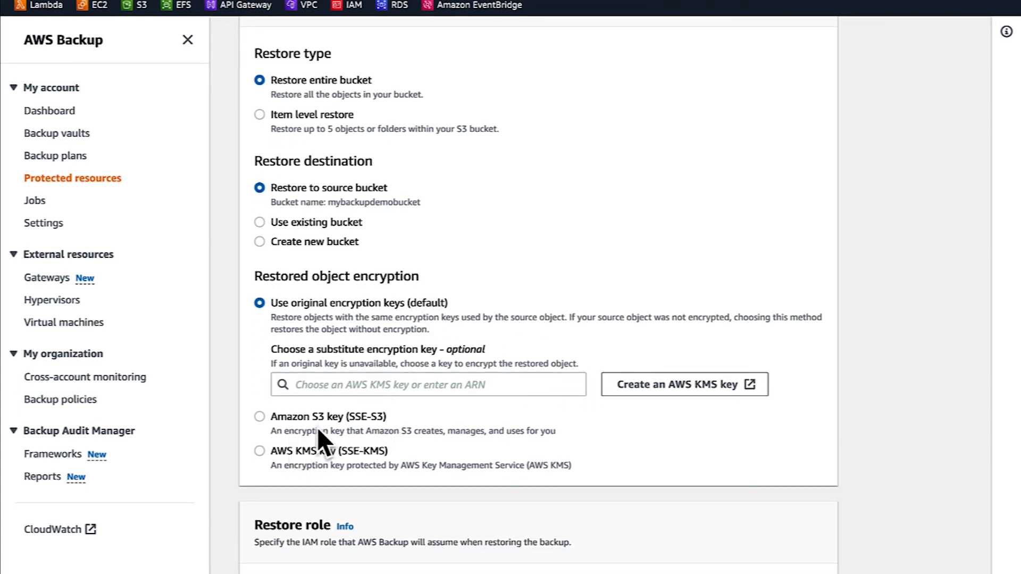
{"action": "scroll", "coordinate": [317, 429], "scroll_direction": "down", "scroll_amount": 1}
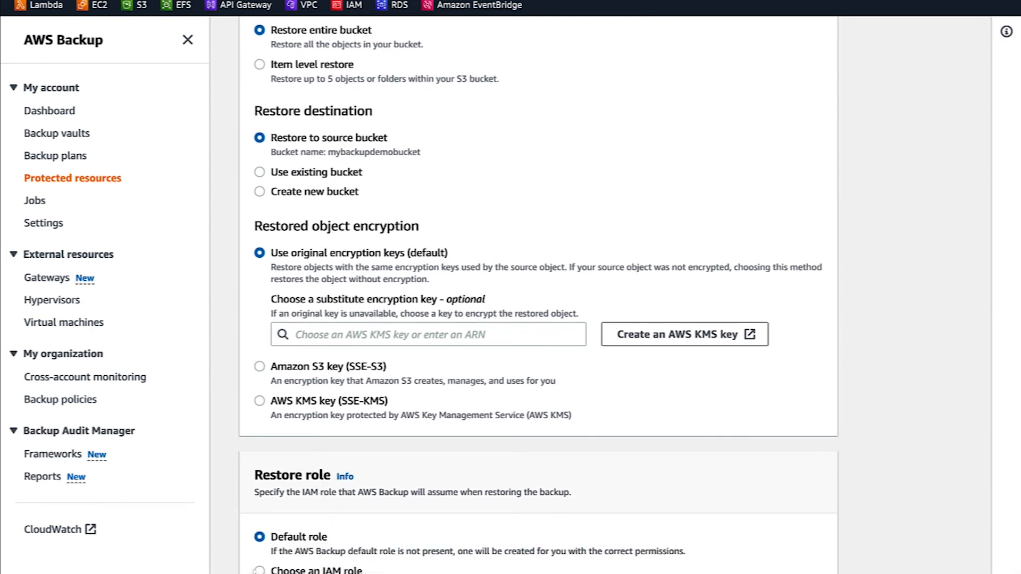
{"action": "left_click", "coordinate": [260, 571]}
{"action": "scroll", "coordinate": [418, 530], "scroll_direction": "down", "scroll_amount": 1}
{"action": "left_click", "coordinate": [412, 567]}
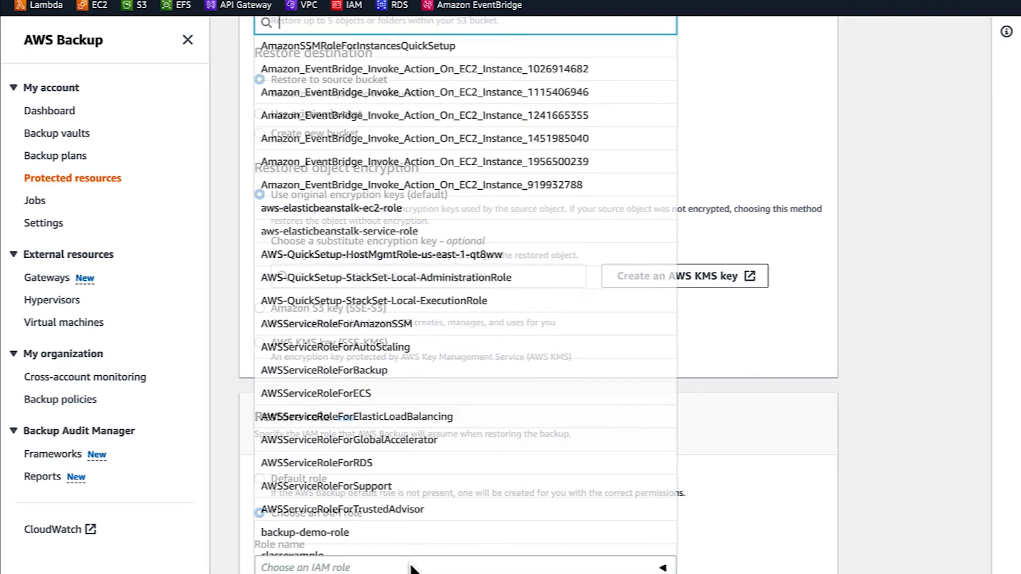
{"action": "left_click", "coordinate": [404, 531]}
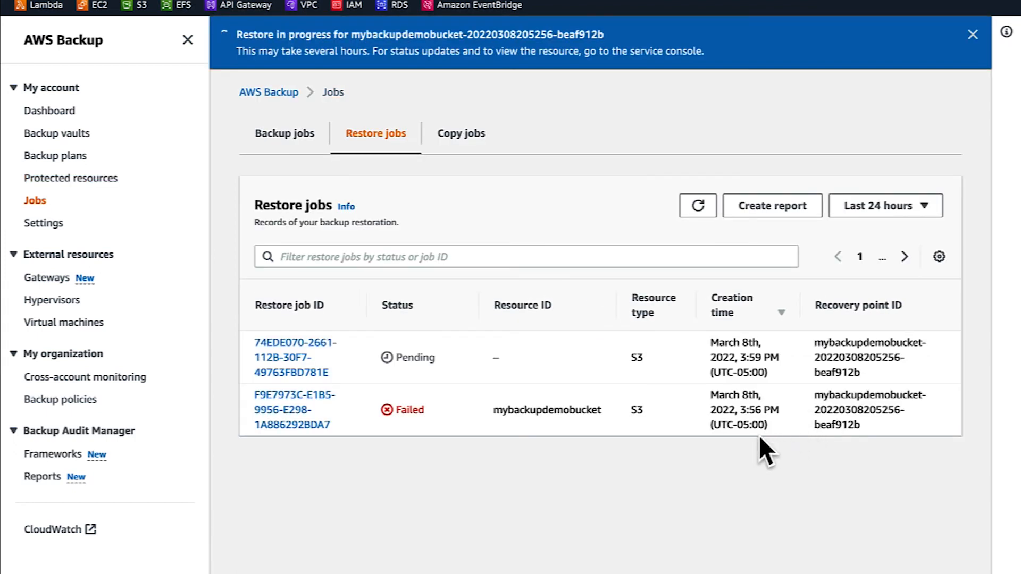
Refresh the restore job's status, and check the objects in mybackupdemobucket in Amazon S3.
{"action": "left_click", "coordinate": [699, 206]}
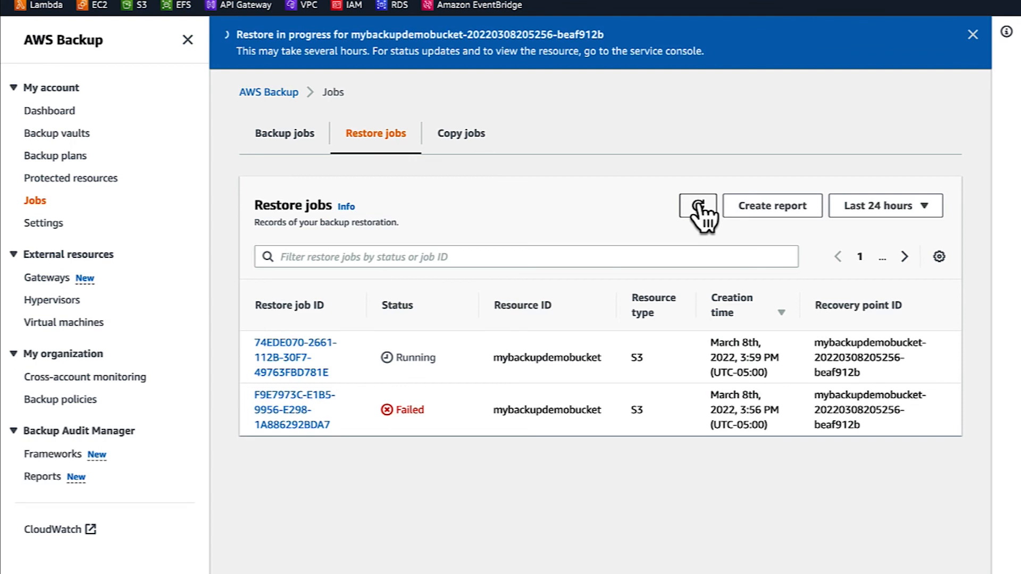
{"action": "left_click", "coordinate": [698, 205]}
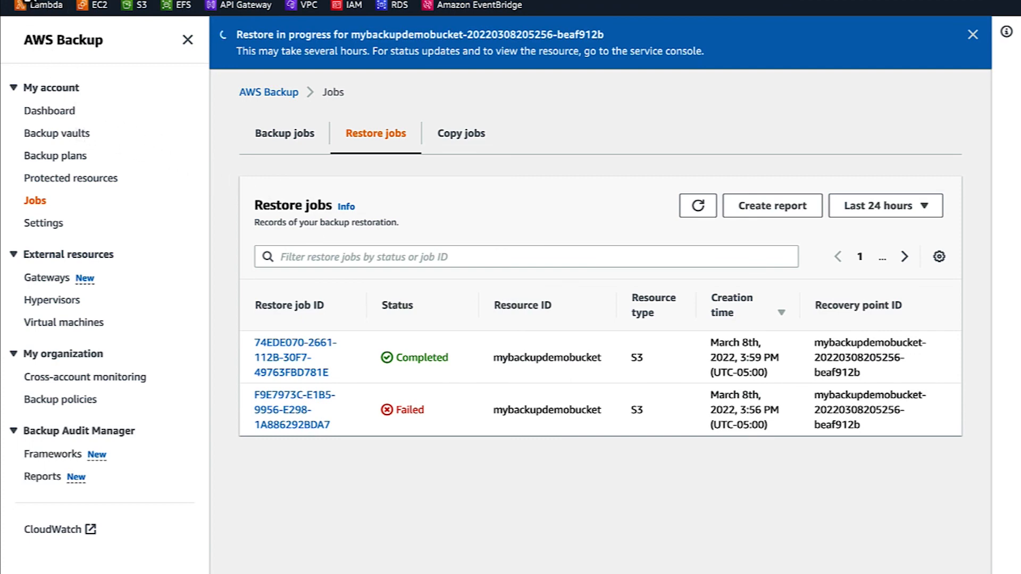
{"action": "left_click", "coordinate": [26, 2]}
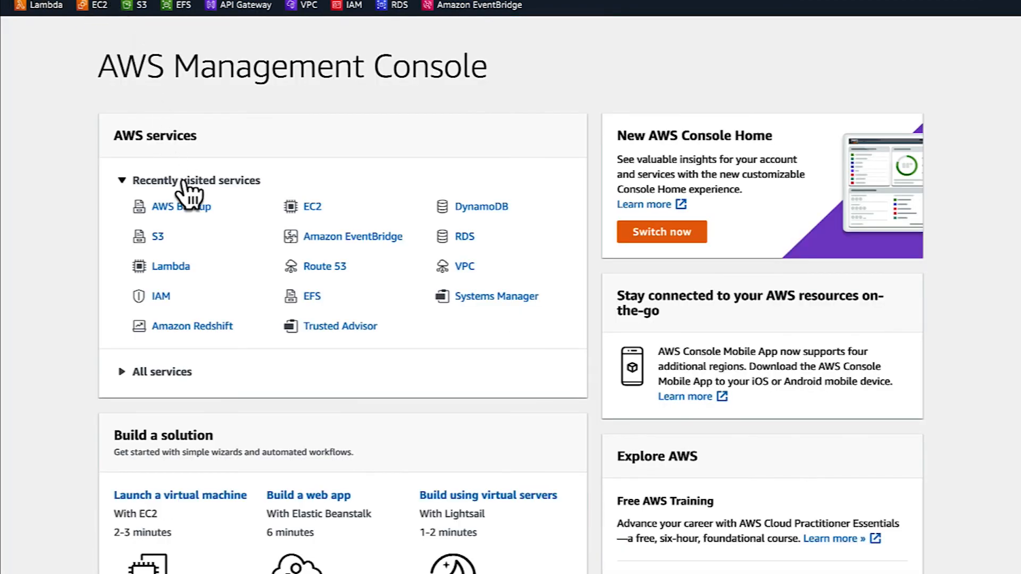
{"action": "left_click", "coordinate": [159, 236]}
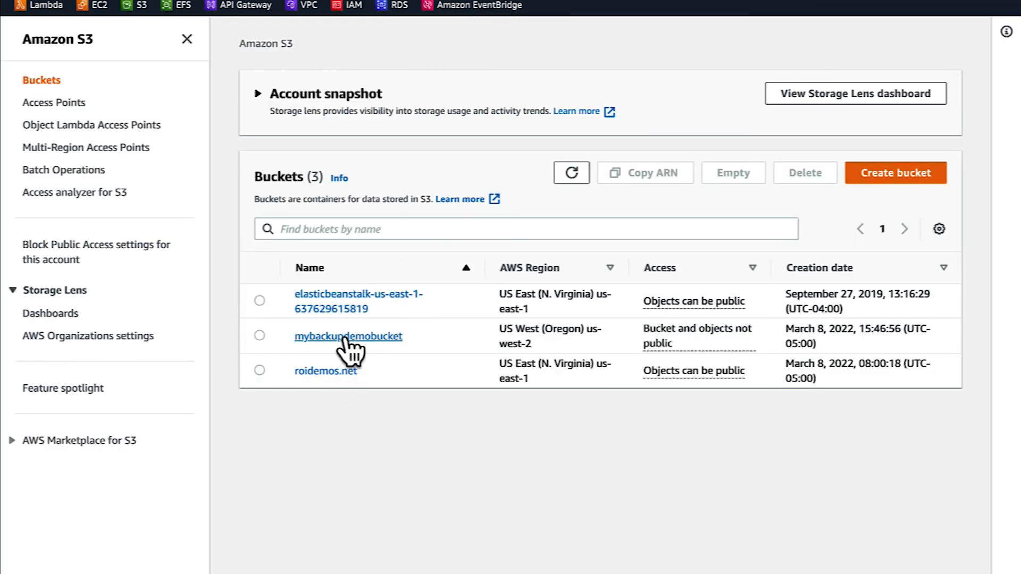
{"action": "left_click", "coordinate": [349, 336]}
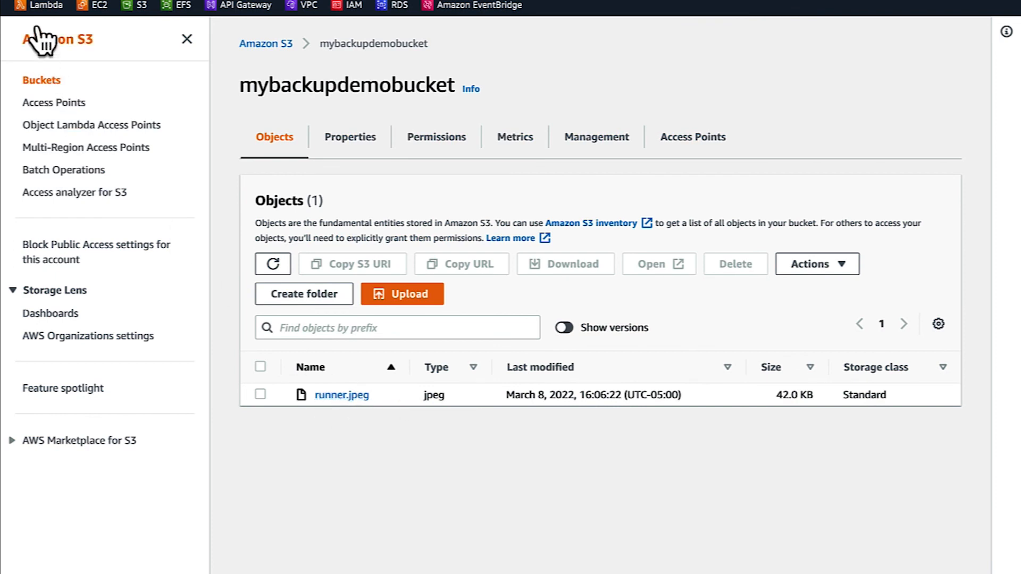
{"action": "left_click", "coordinate": [27, 2]}
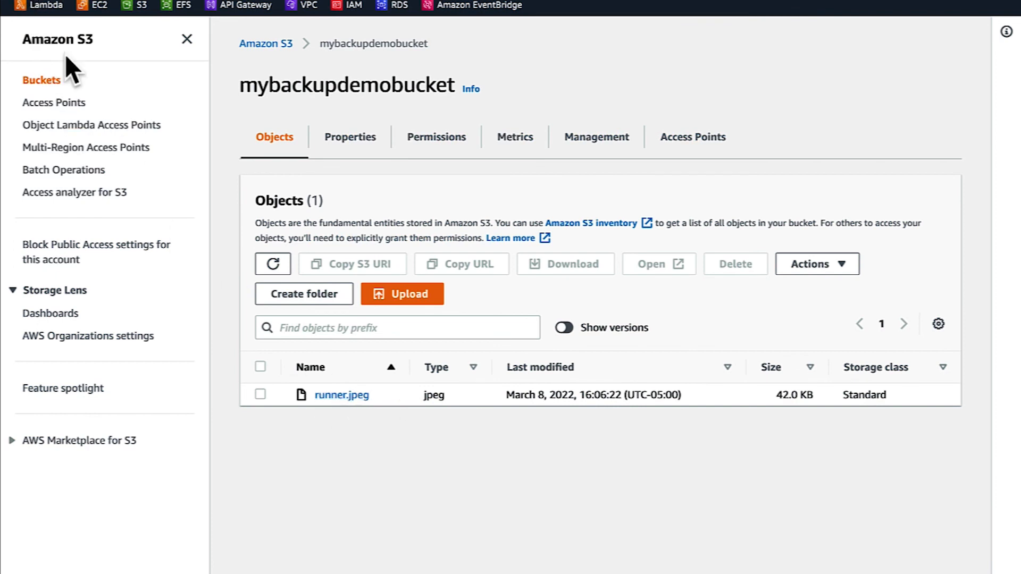